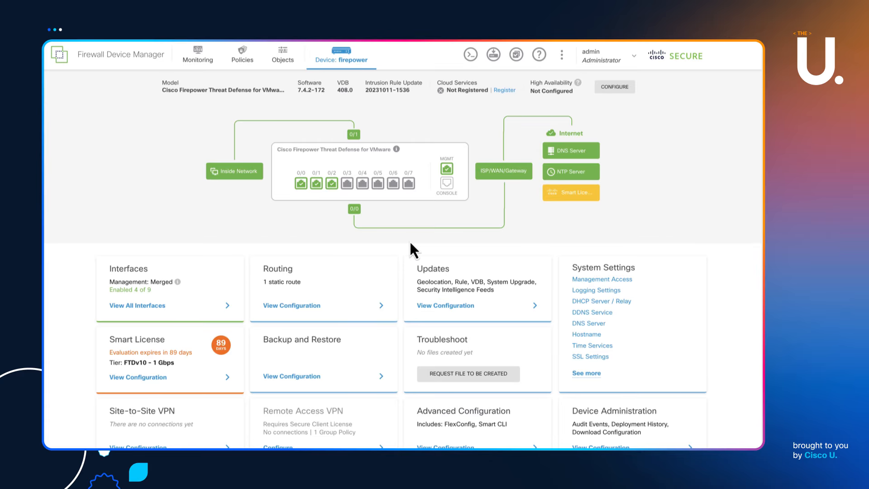
Review the full interface list, network objects and security zones, then view the Security Policies access rules
scroll(145, 277, "down", 2)
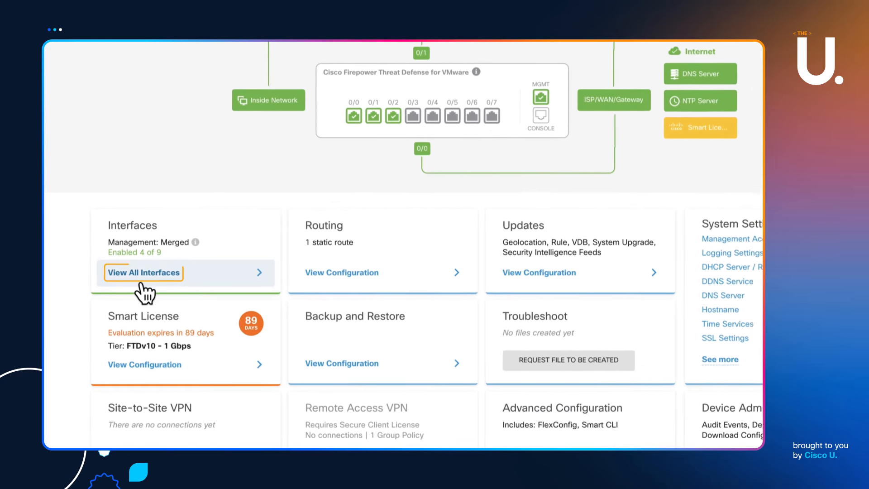
left_click(121, 274)
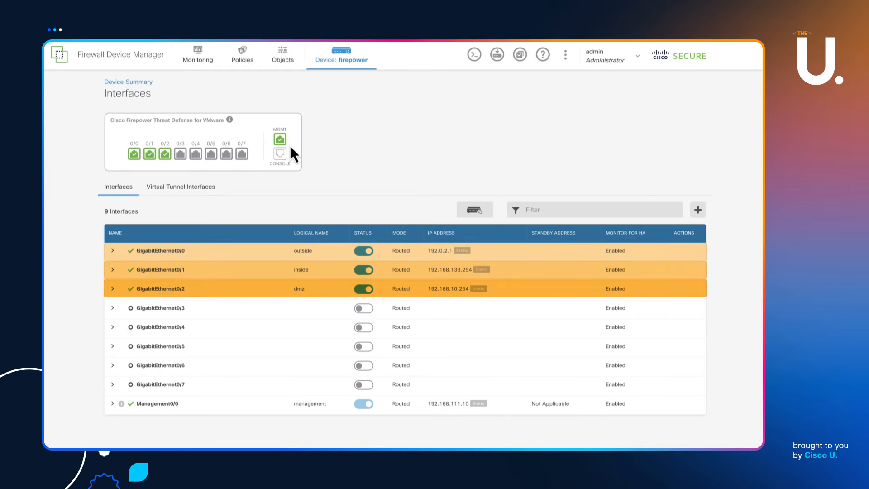
left_click(285, 55)
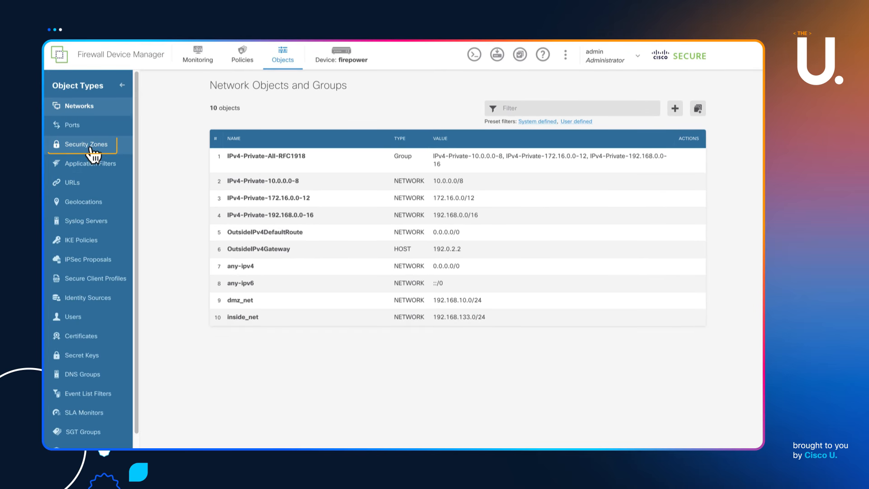
left_click(91, 146)
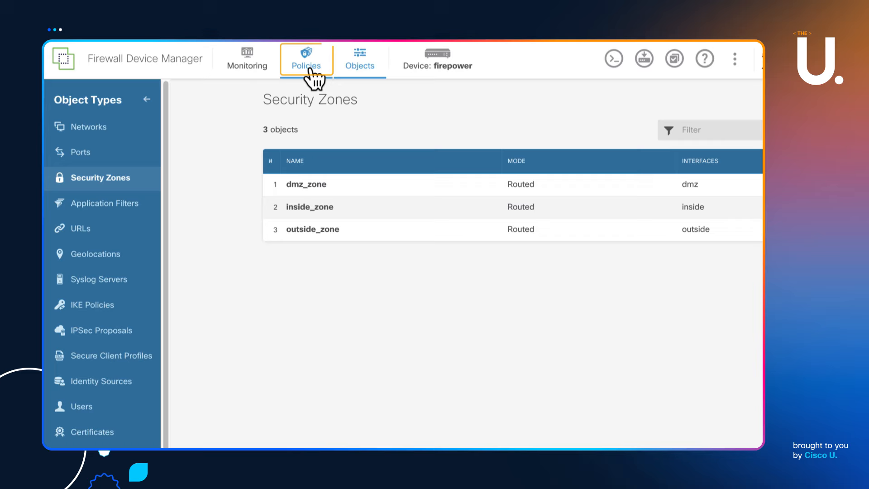
left_click(309, 68)
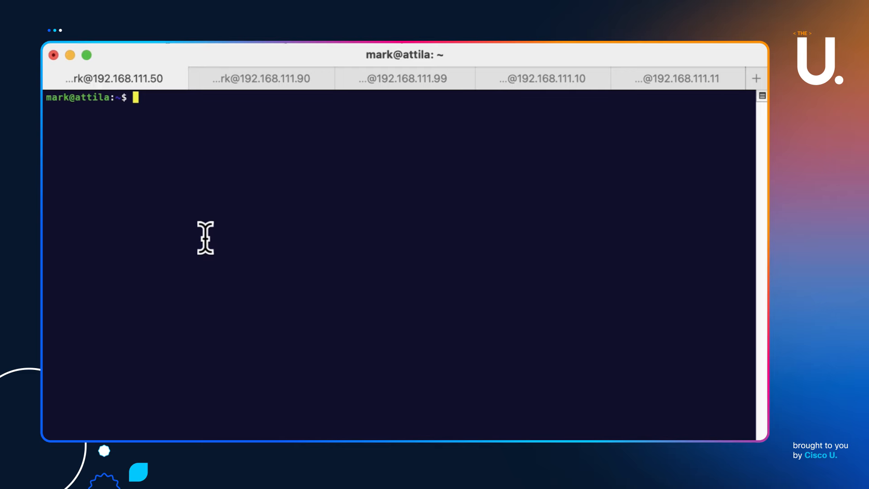
Clear the terminal, rerun the ping to 192.168.10.90 and watch its connections in the Event Viewer
type("clear")
key("Up")
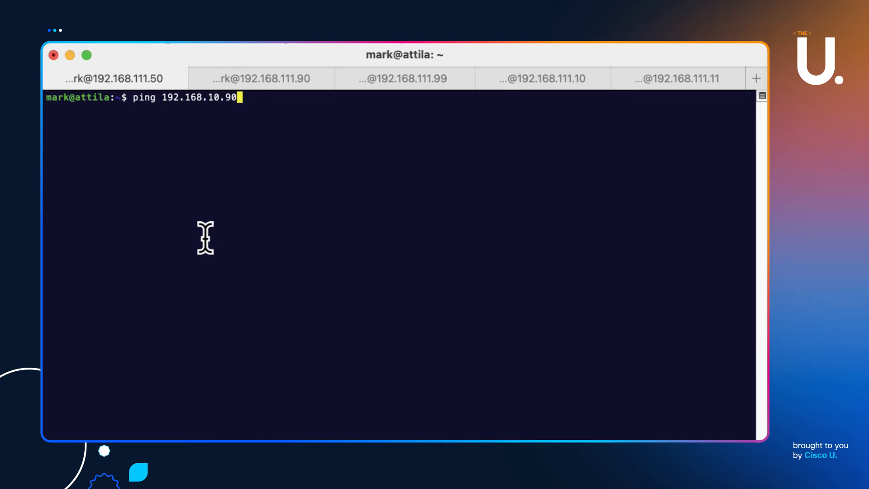
key("Return")
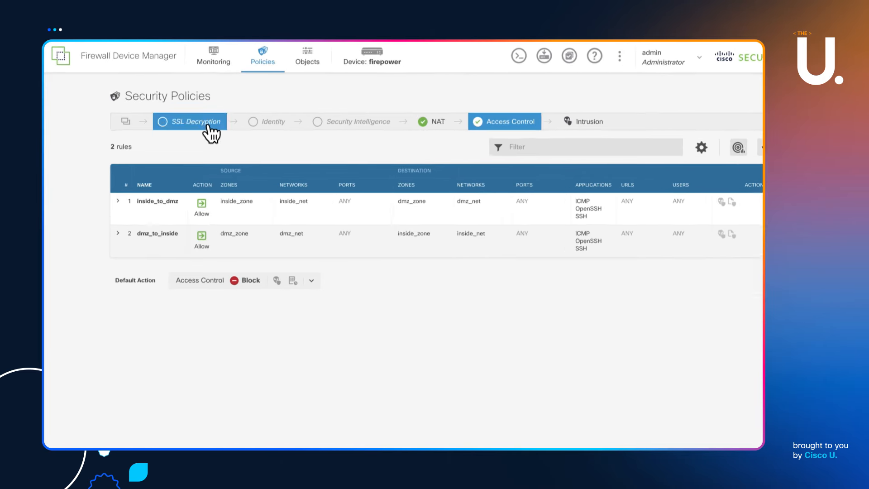
left_click(213, 57)
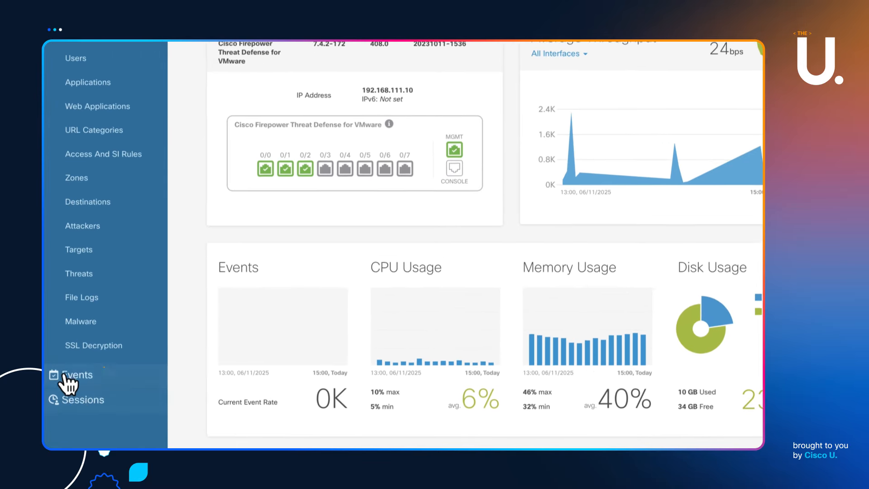
left_click(69, 387)
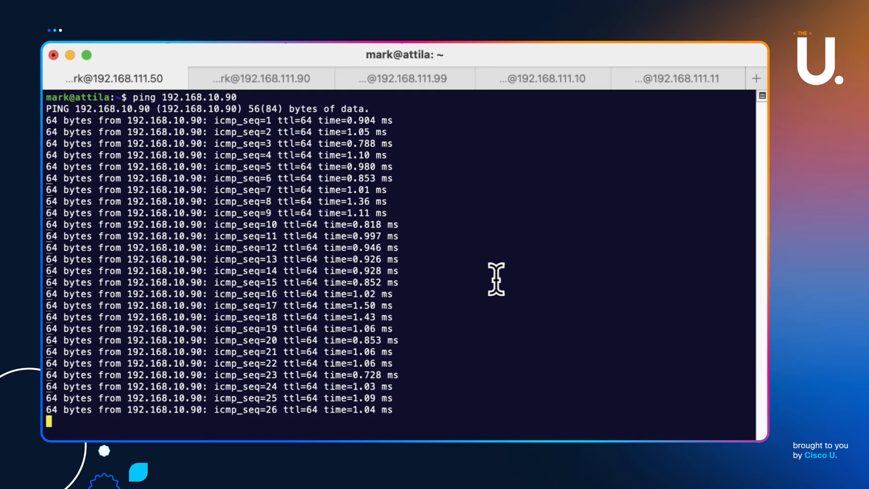
Stop the ping (27 received, 0% loss) and list the ARP table with arp -a
key("ctrl+c")
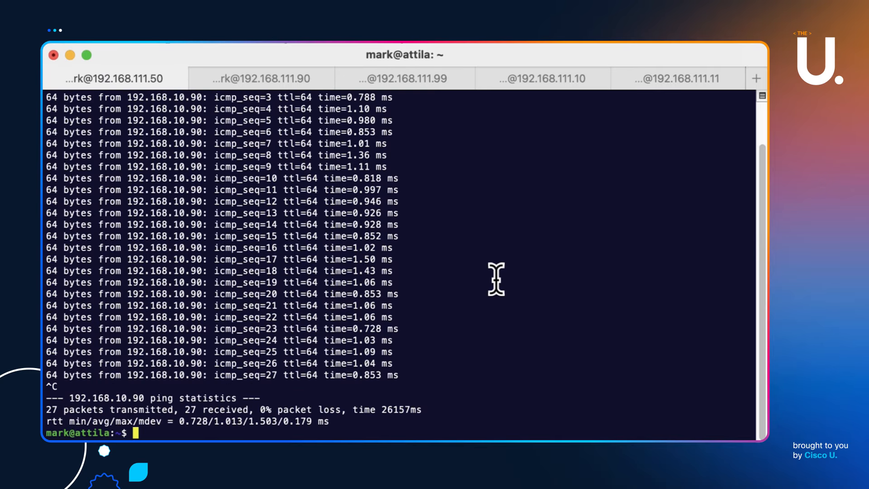
type("arp -a")
key("Return")
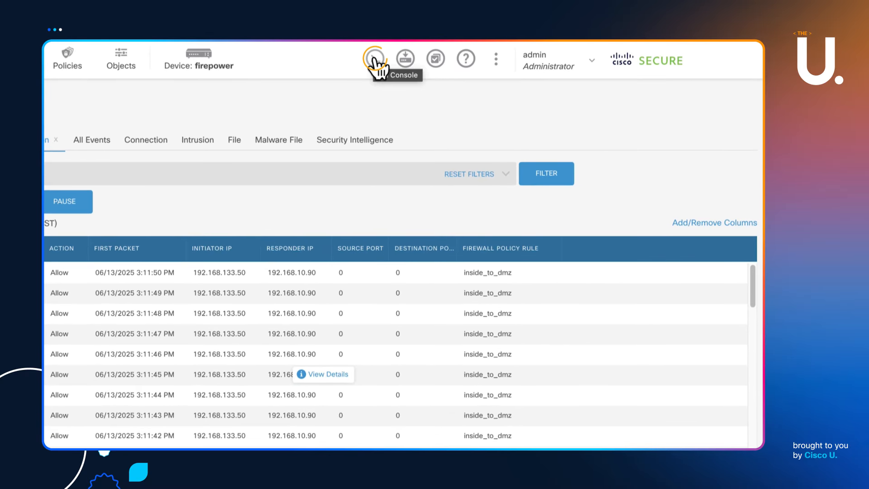
Open the CLI Console and enlarge it into a tall, wide pane over the event table
left_click(374, 59)
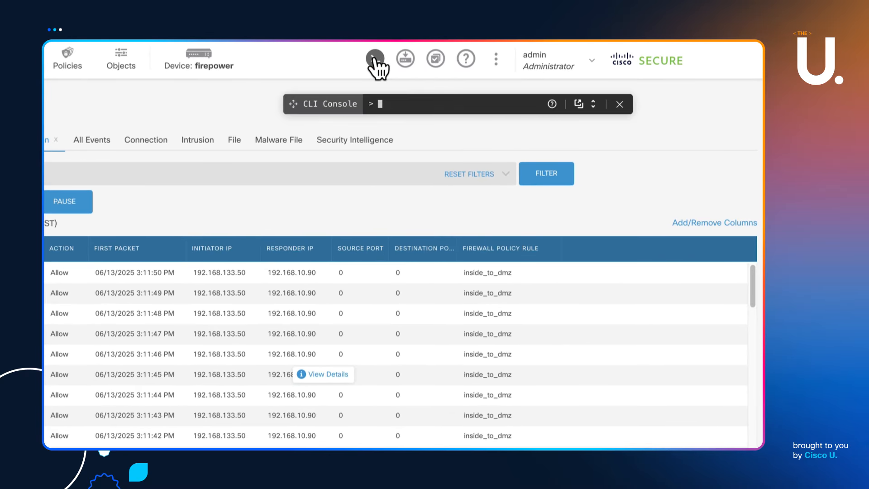
left_click(592, 104)
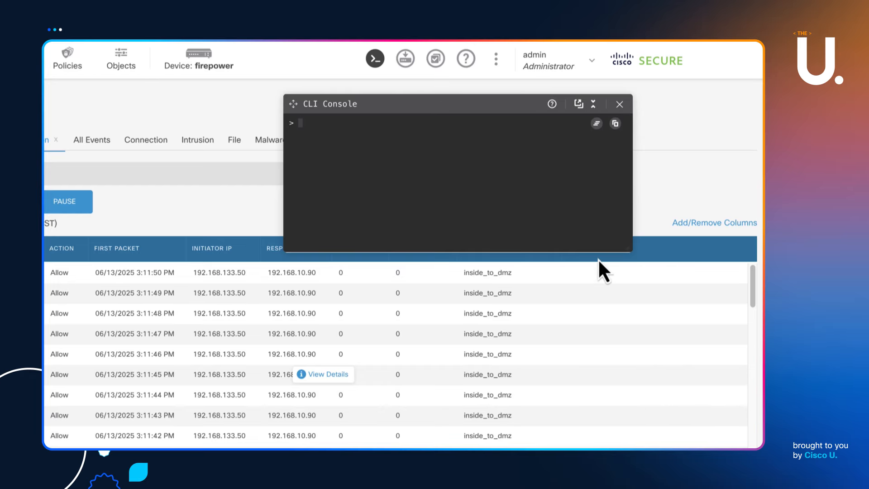
left_click_drag(506, 242, 490, 488)
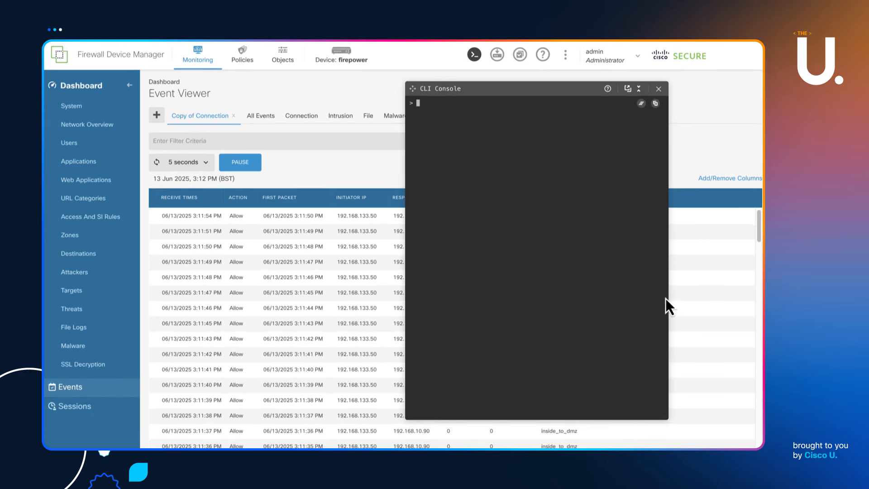
left_click_drag(662, 283, 745, 293)
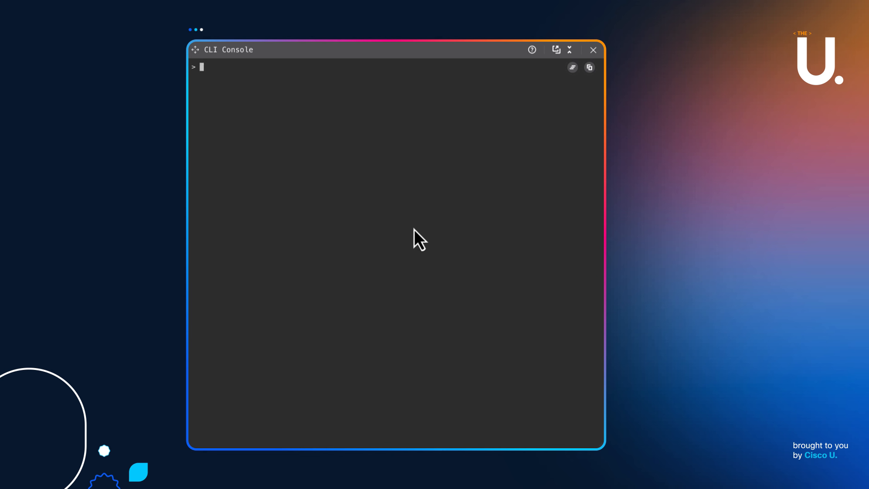
Run show interface ip brief to list the interface IP status
type("show interface ip br")
key("Return")
type("i")
key("Return")
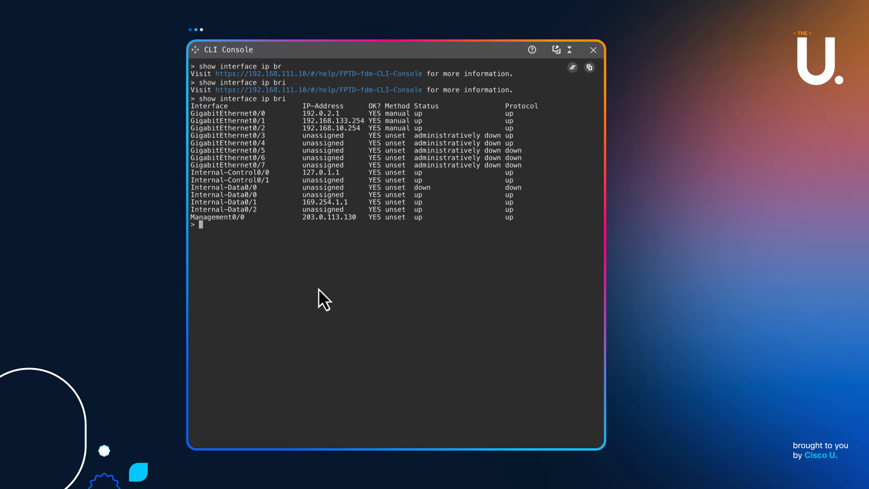
Show only the MAC address line of GigabitEthernet0/1 with show interface GigabitEthernet0/1 | inc MAC
type("how interface G")
key("Tab")
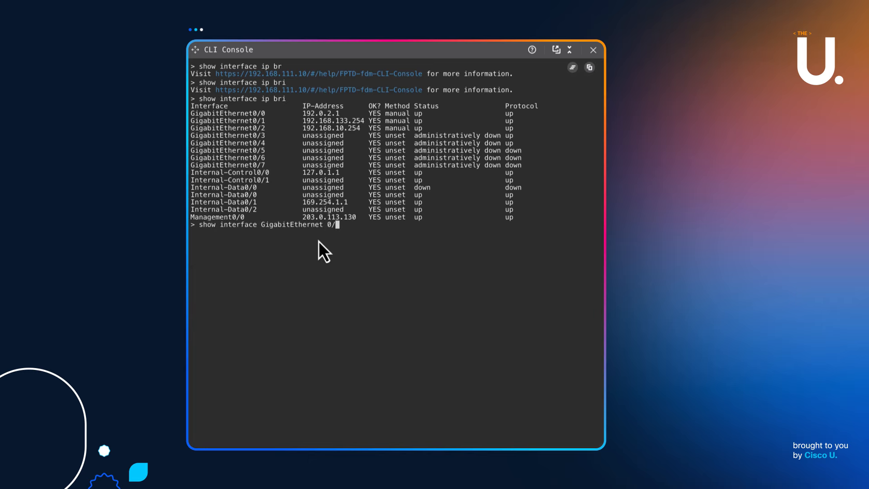
type("0/1 | inc MAC")
key("Return")
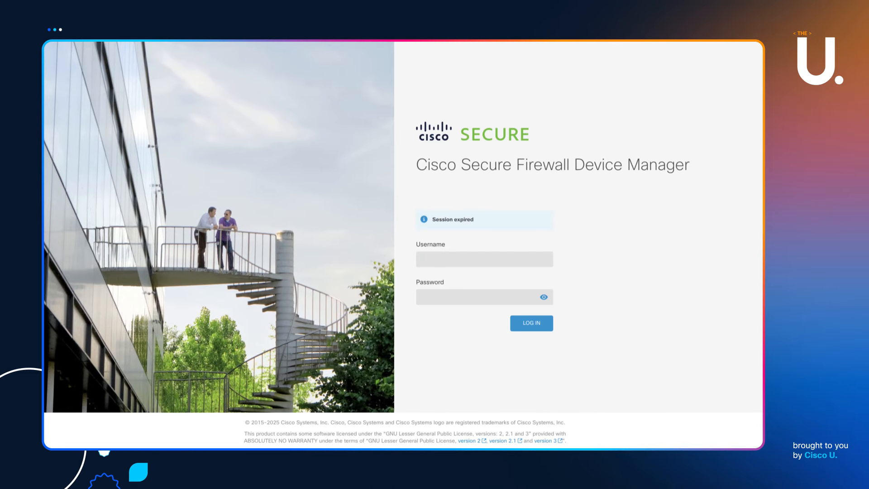
Log back in to Device Manager with the admin account
left_click(428, 260)
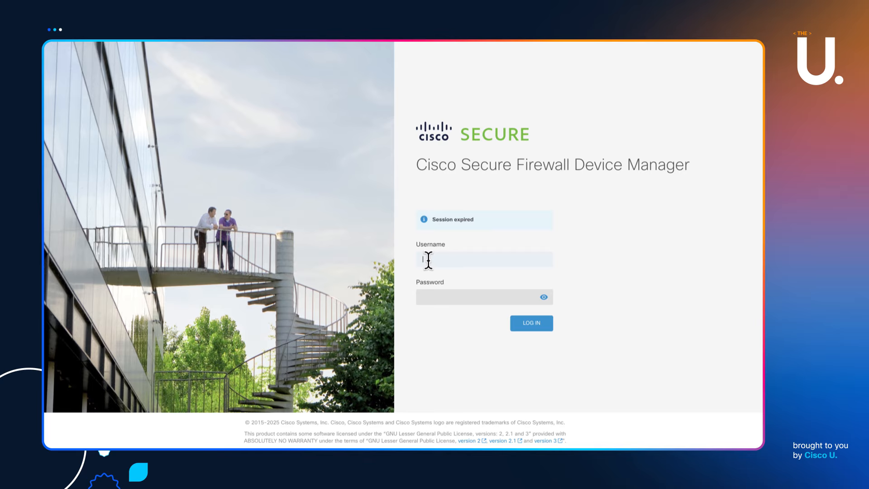
type("admin")
left_click(442, 296)
key("Return")
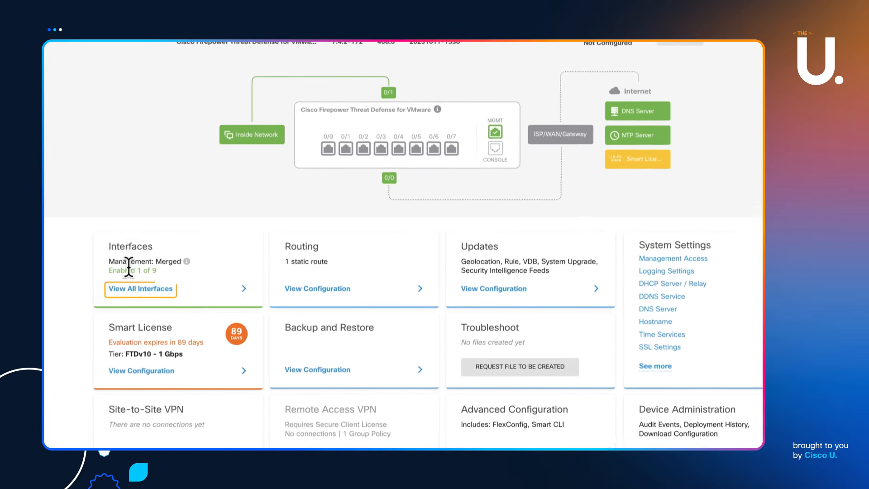
Review interfaces, network objects, security zones, connection events and security policies again
left_click(148, 271)
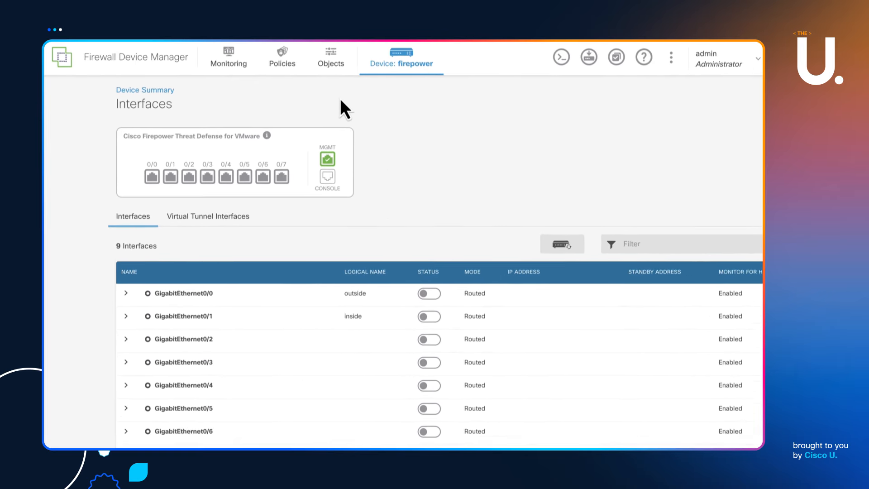
left_click(331, 59)
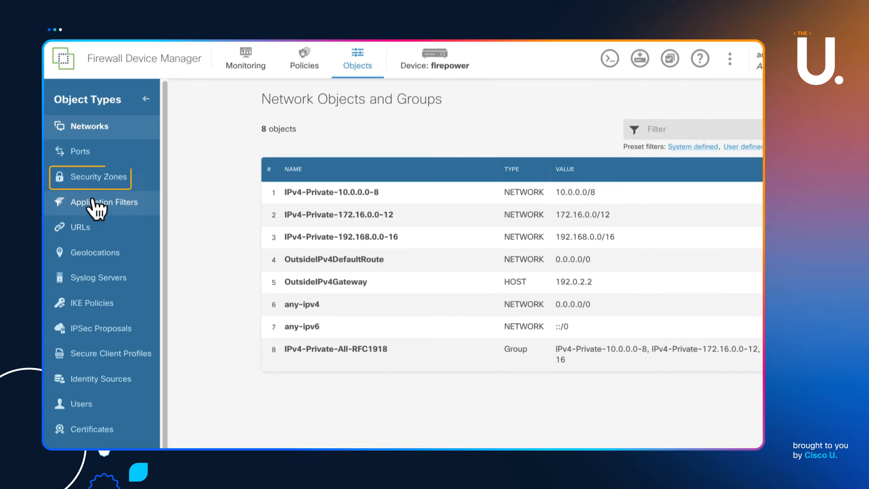
left_click(97, 180)
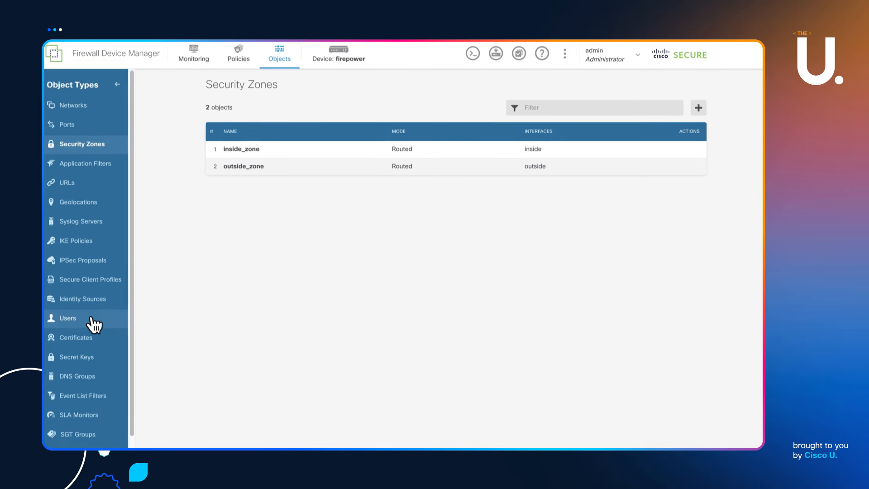
scroll(95, 321, "down", 1)
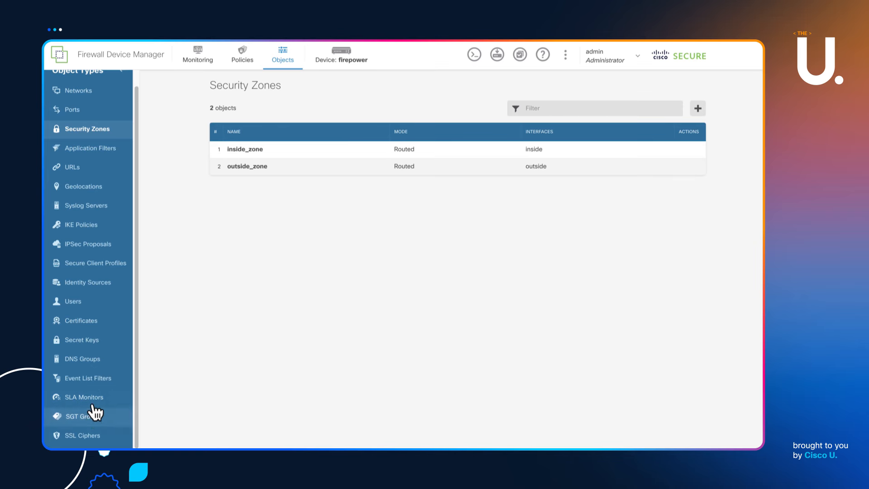
left_click(198, 54)
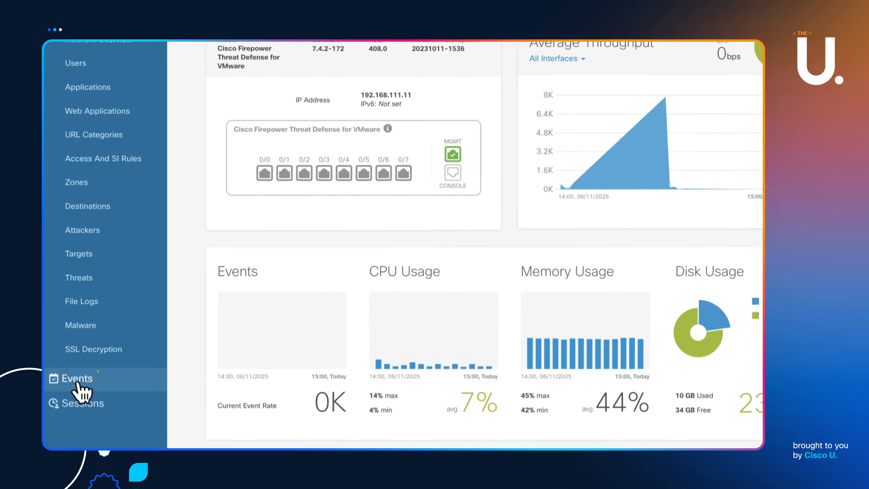
left_click(71, 402)
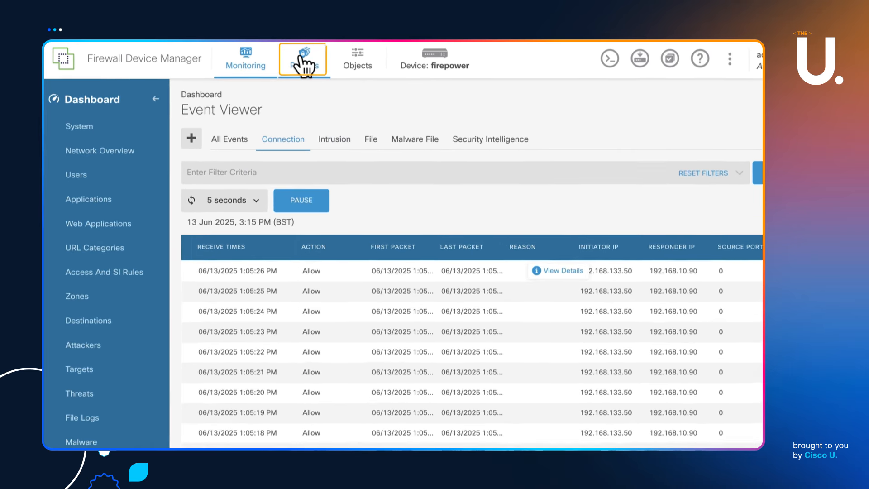
left_click(242, 54)
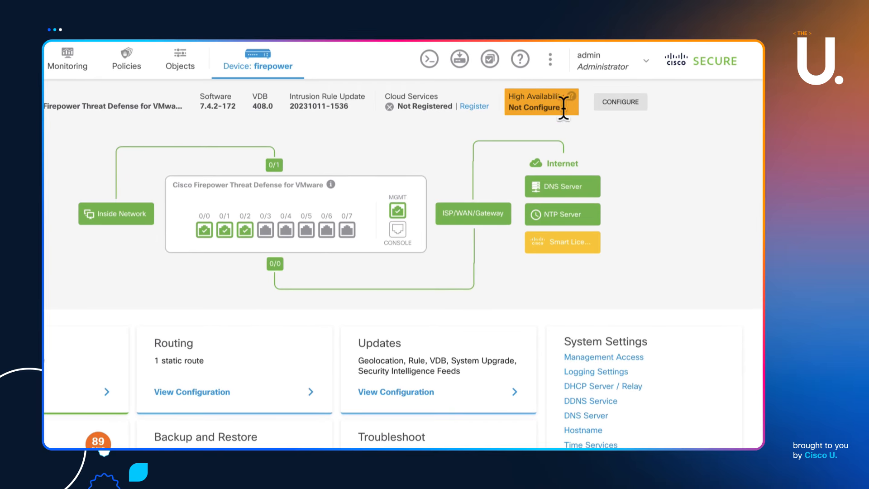
Start HA setup as the Primary Device with unnamed GigabitEthernet0/3 as the failover link interface
left_click(621, 107)
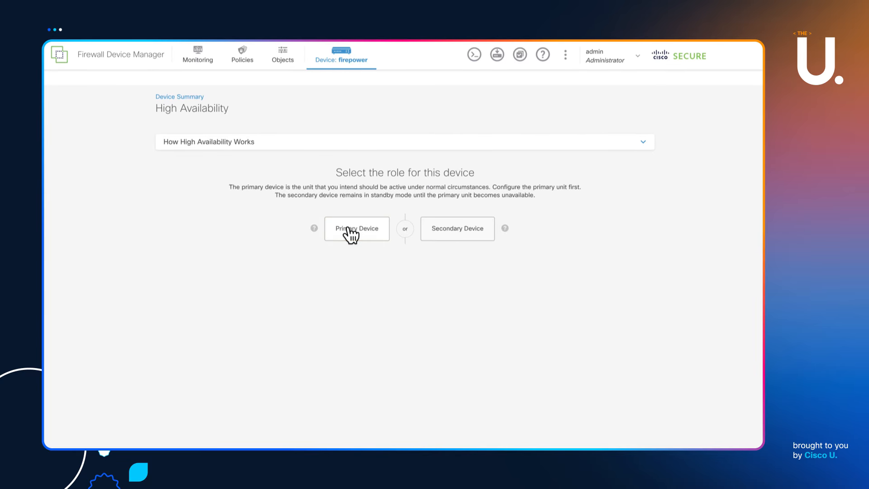
left_click(350, 249)
scroll(265, 325, "down", 2)
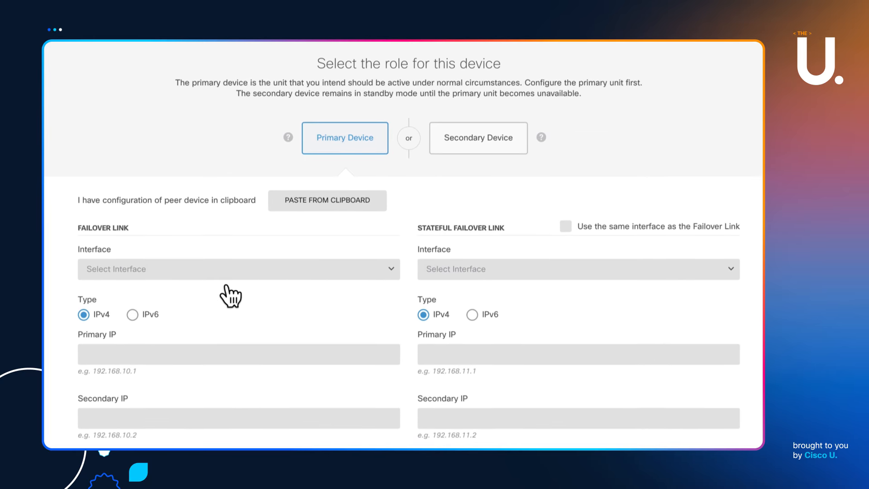
scroll(227, 287, "down", 1)
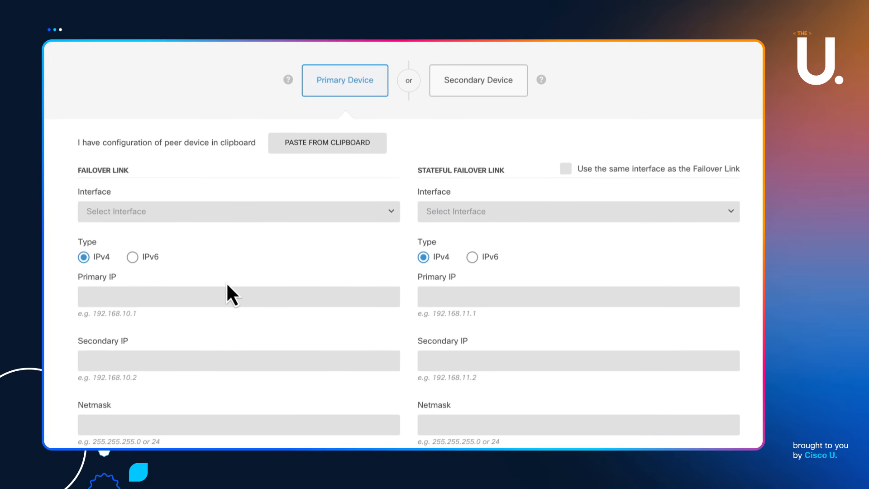
left_click(391, 212)
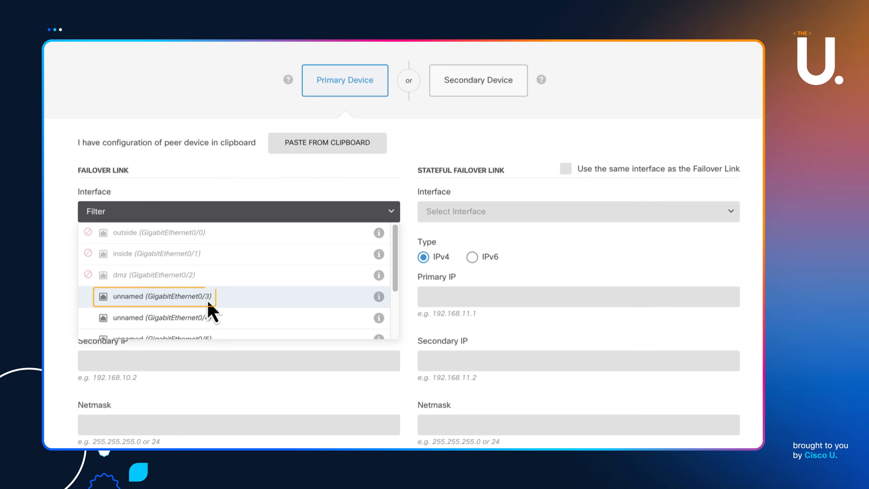
left_click(208, 299)
left_click(130, 297)
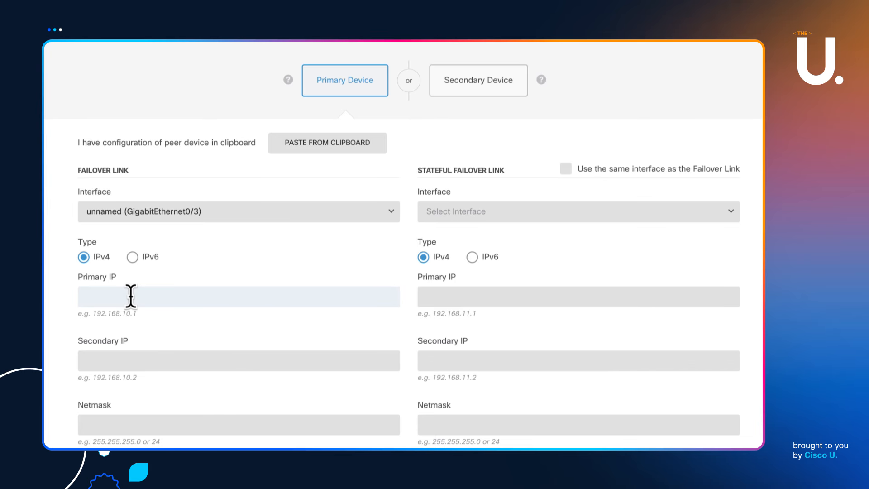
Give the failover link primary IP 10.10.10.1, secondary IP 10.10.10.2 and netmask 30
type("10.10.10.1")
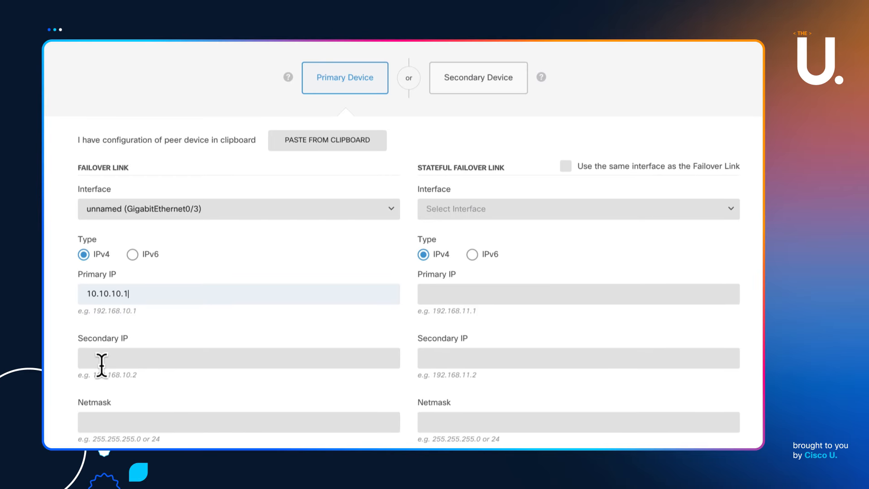
left_click(101, 365)
type("10.10.10.2")
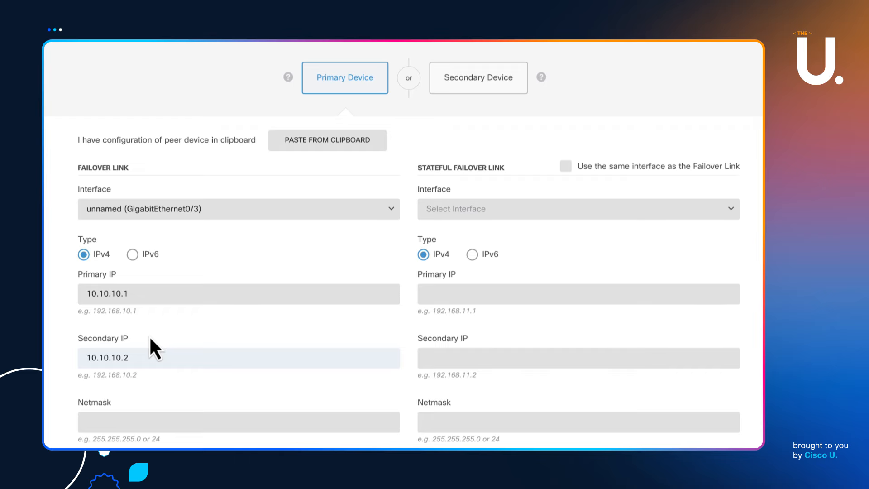
left_click(102, 422)
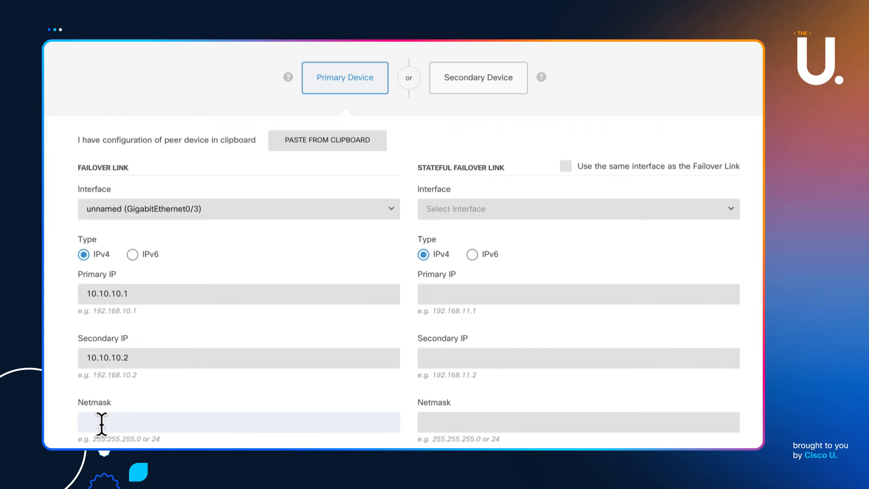
type("30")
scroll(202, 392, "down", 1)
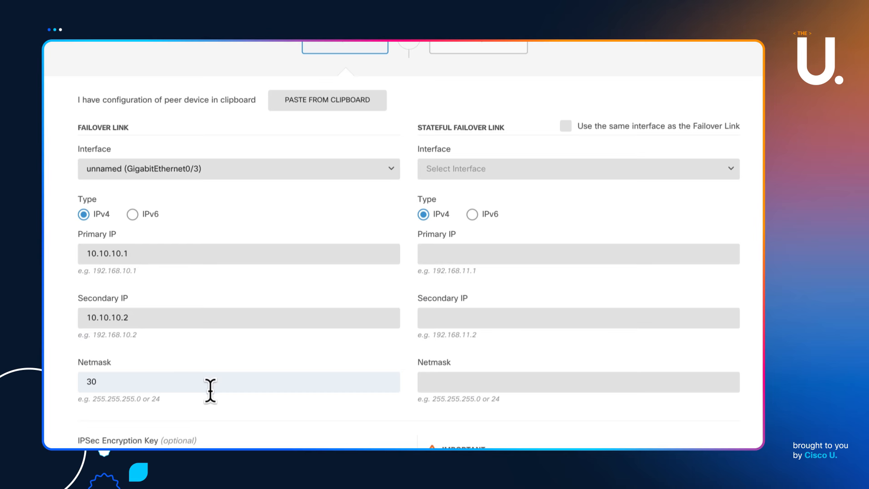
scroll(210, 384, "down", 1)
scroll(210, 382, "down", 2)
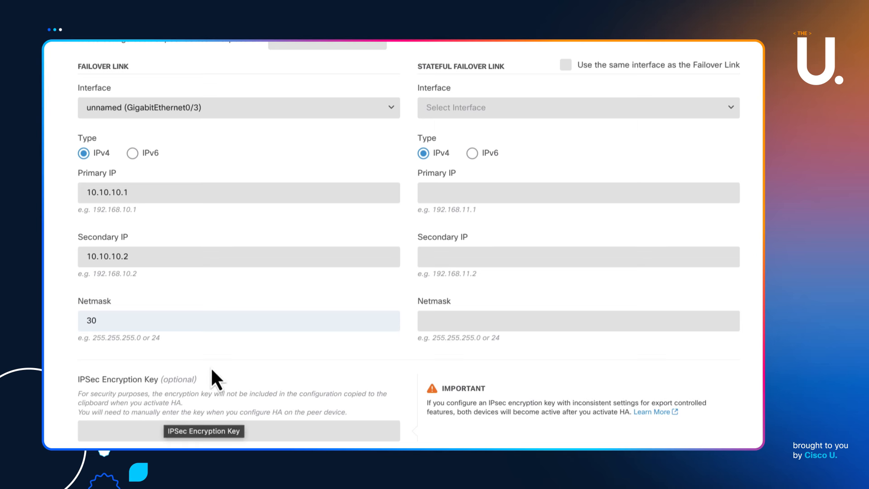
scroll(327, 250, "up", 1)
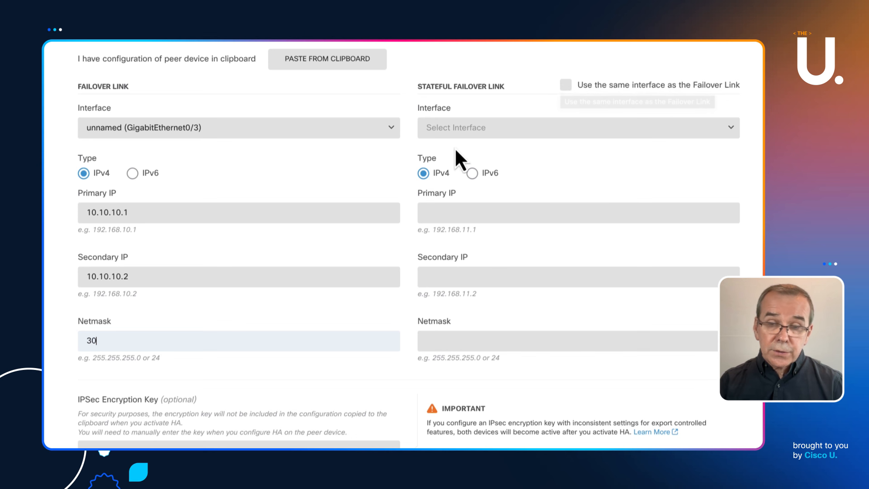
Set the stateful failover link to GigabitEthernet0/4 with primary 10.10..10.5, secondary 10.10.10.6, netmask 30
left_click(732, 132)
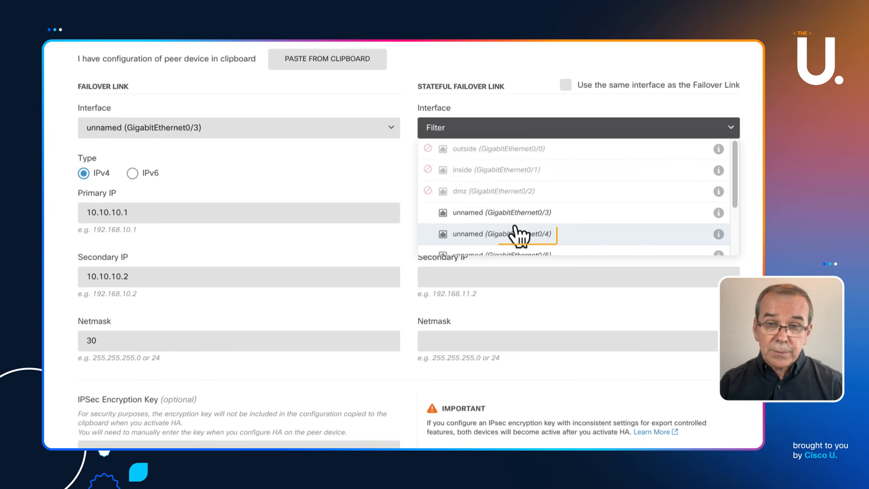
left_click(509, 233)
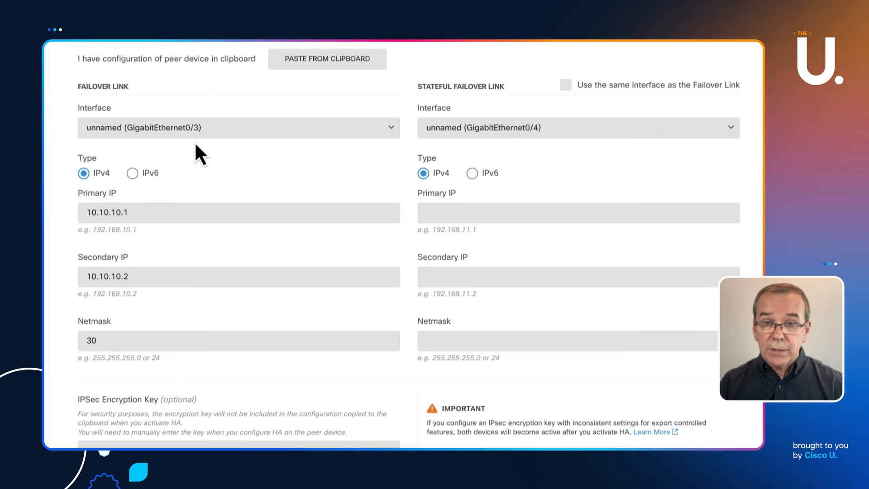
left_click(460, 208)
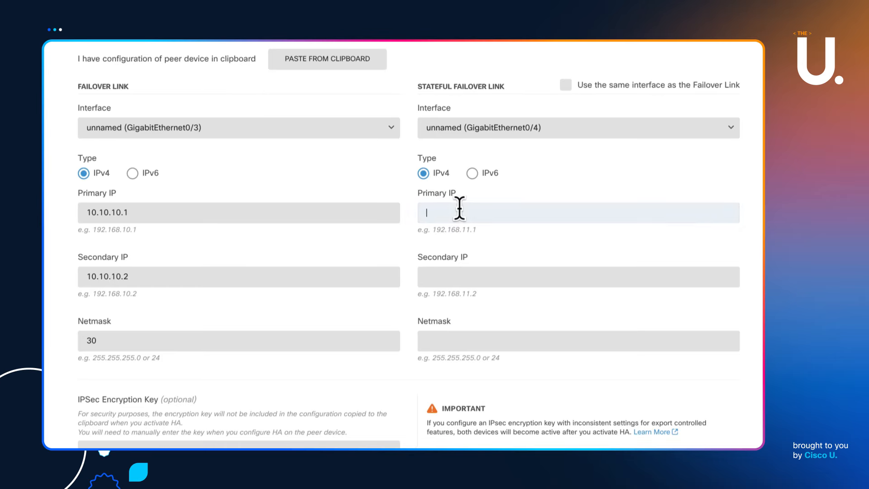
type("10.10..10.5")
left_click(448, 276)
type("10.10.10.6")
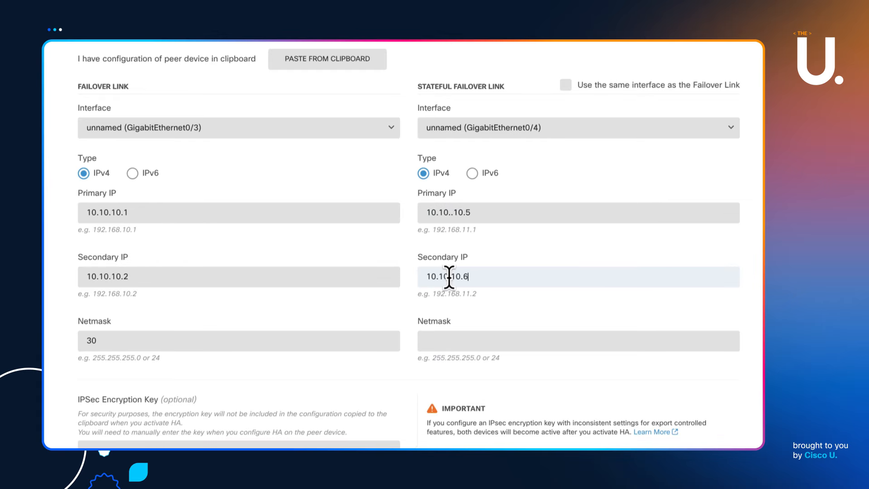
left_click(452, 341)
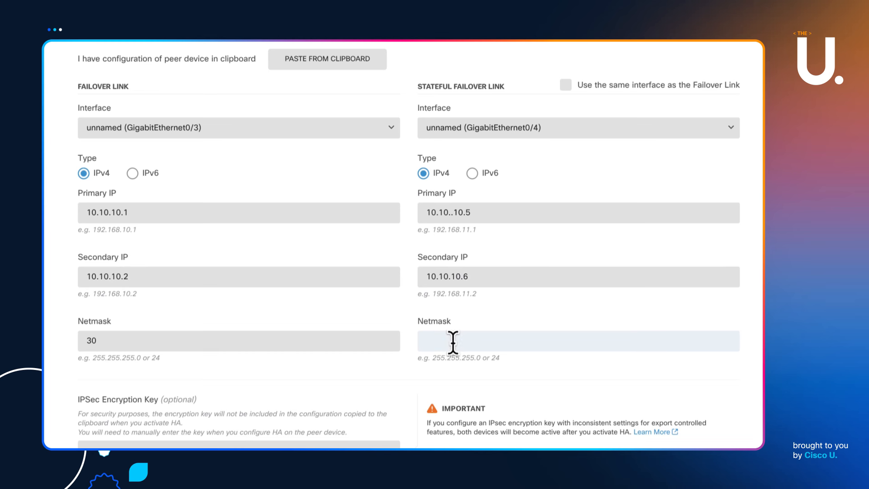
type("30")
scroll(587, 273, "down", 3)
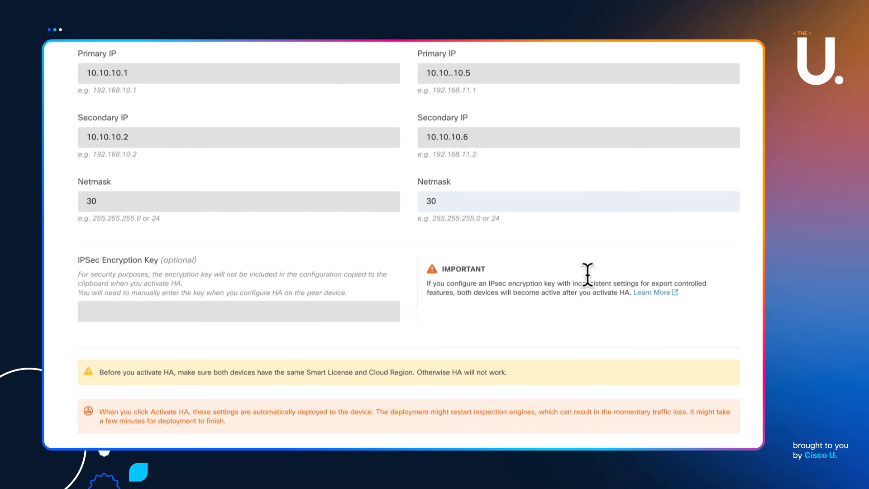
scroll(531, 326, "down", 2)
Attempt HA activation, then fix the stateful primary IP typo to 10.10.10.5
left_click(408, 415)
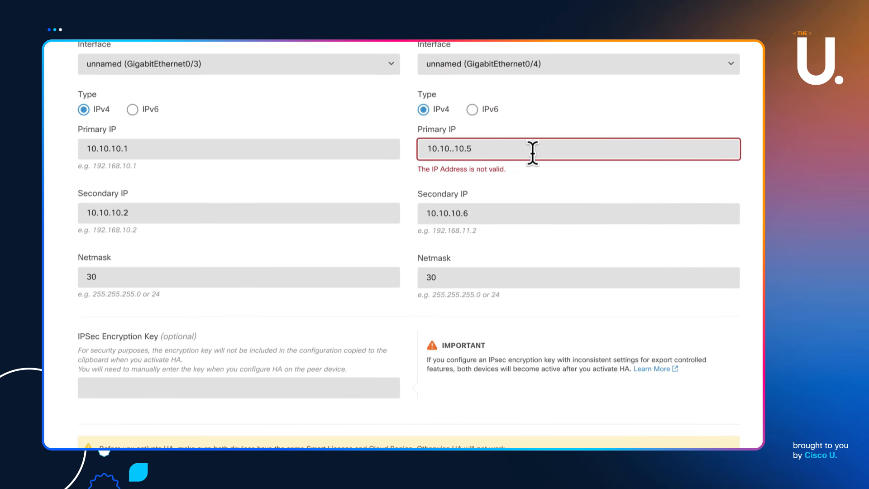
left_click(454, 148)
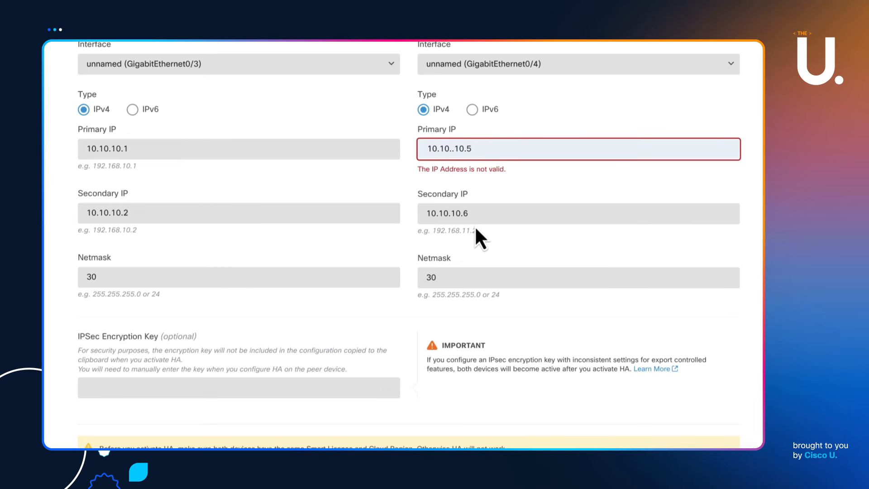
key("BackSpace")
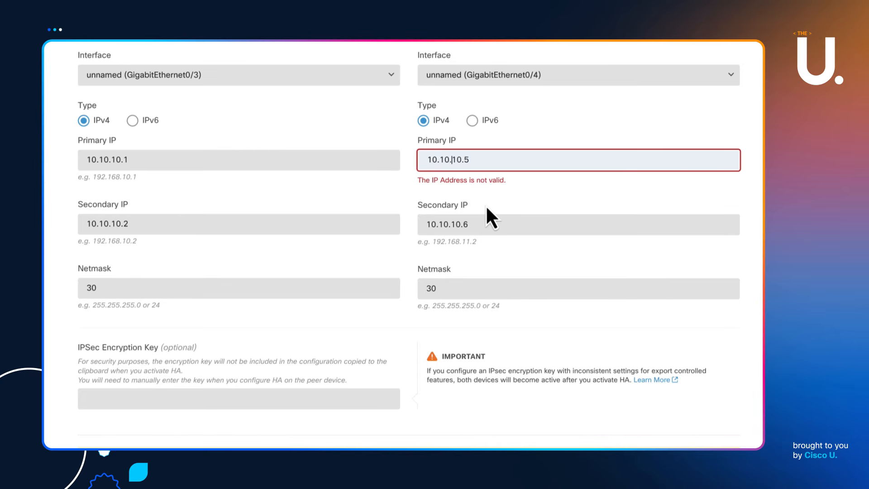
scroll(482, 240, "down", 3)
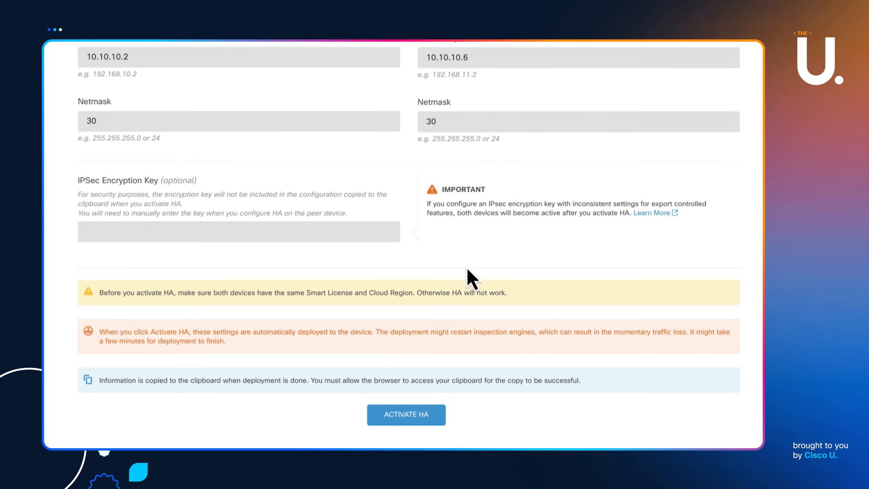
Activate HA on the primary unit and select the copied HA configuration summary before closing it
left_click(407, 416)
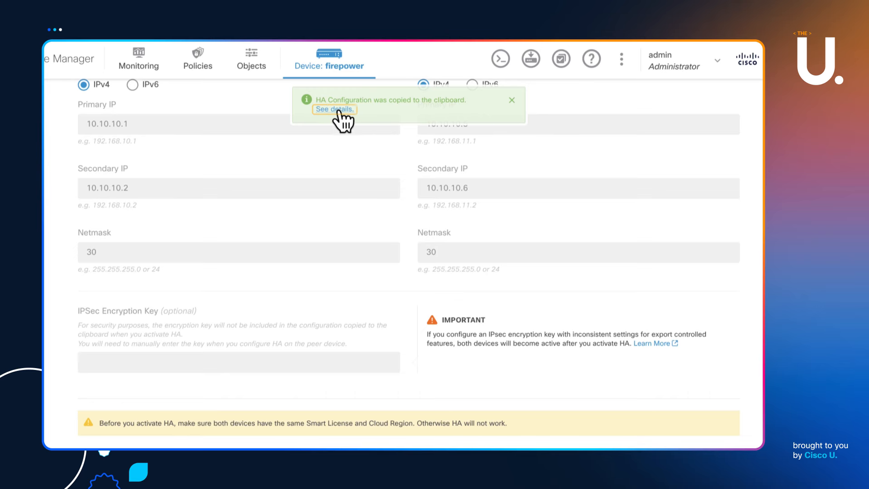
left_click(337, 110)
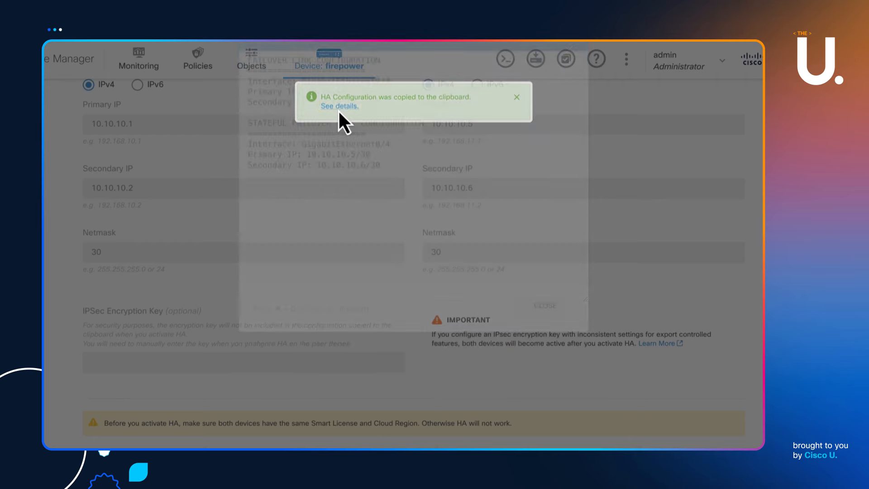
left_click_drag(389, 226, 235, 102)
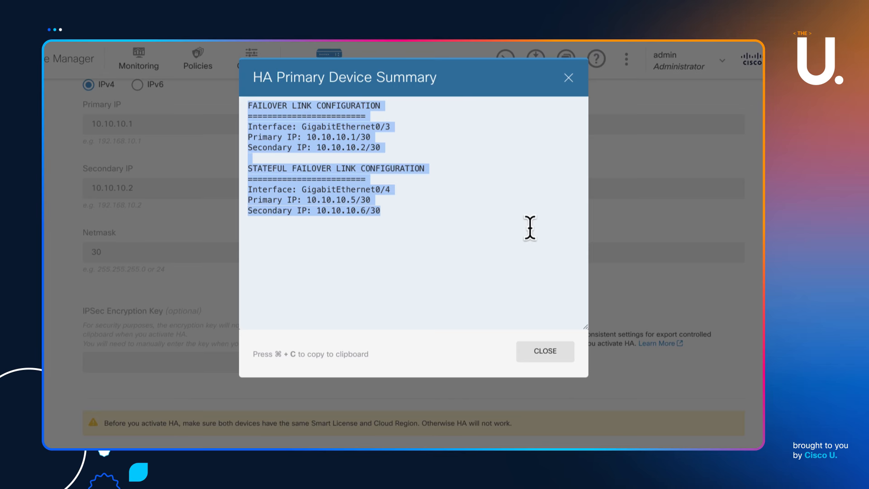
left_click(563, 358)
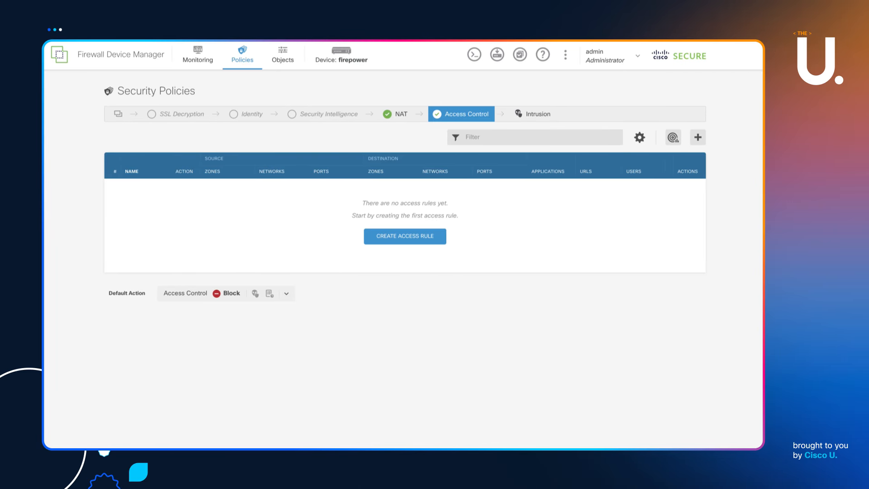
Configure this unit as the Secondary Device by pasting the primary unit's HA configuration
left_click(341, 53)
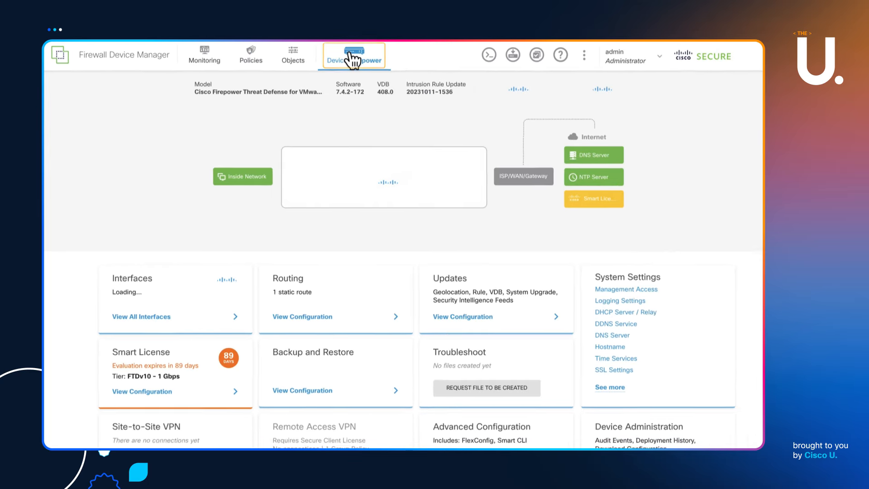
left_click(608, 86)
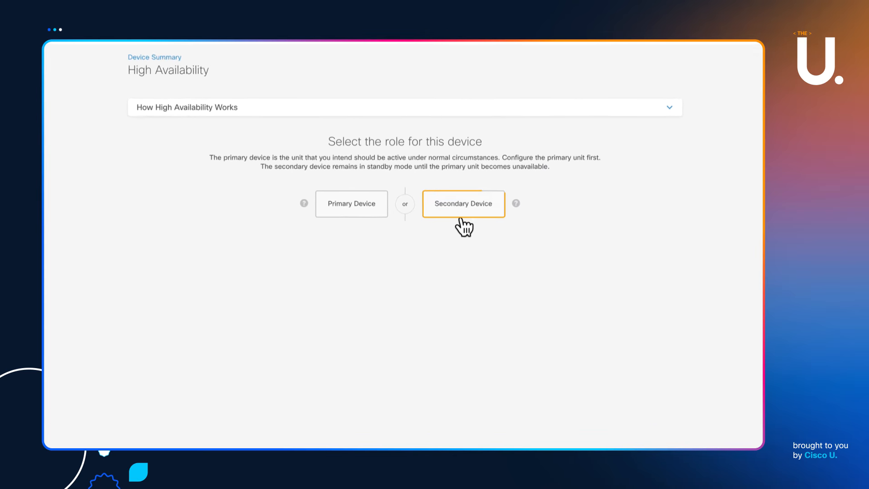
left_click(478, 156)
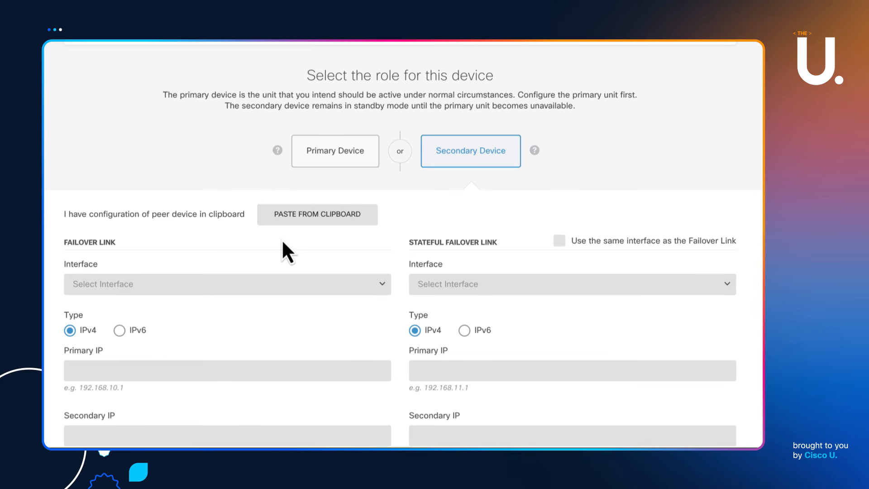
left_click(306, 221)
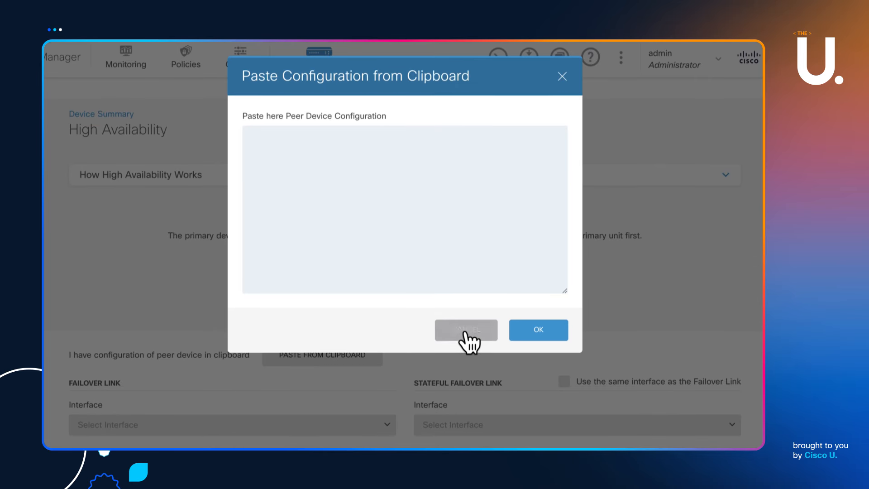
right_click(314, 165)
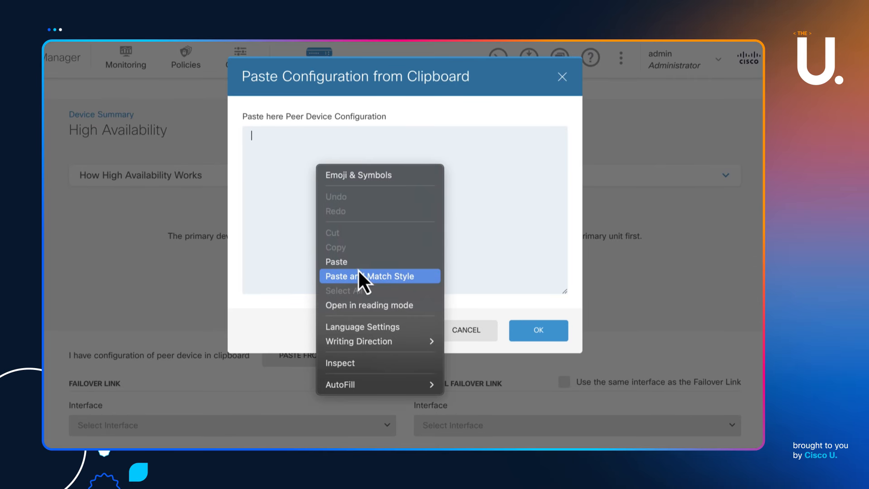
left_click(358, 272)
left_click(542, 333)
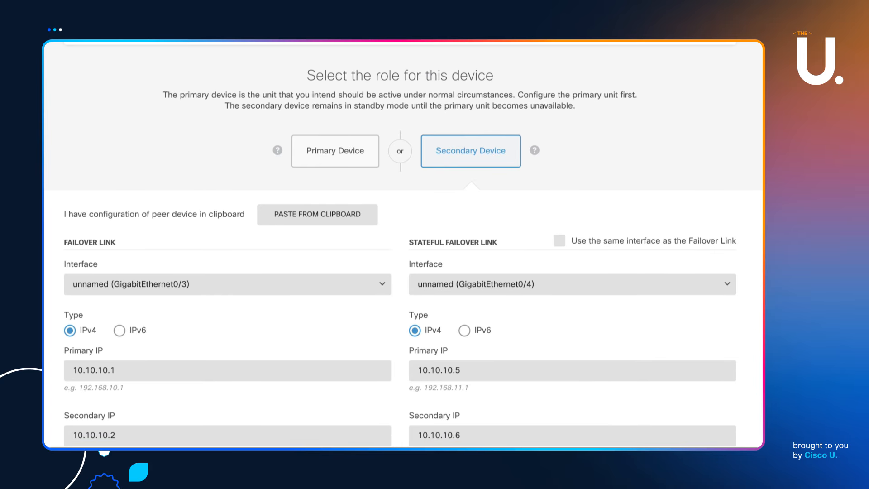
Activate HA on the secondary device and confirm both devices are configured
scroll(400, 242, "down", 5)
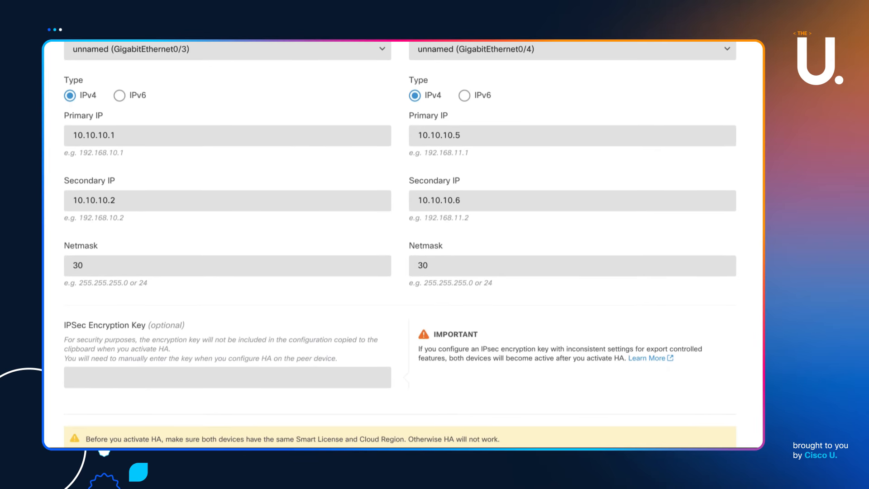
scroll(399, 242, "down", 3)
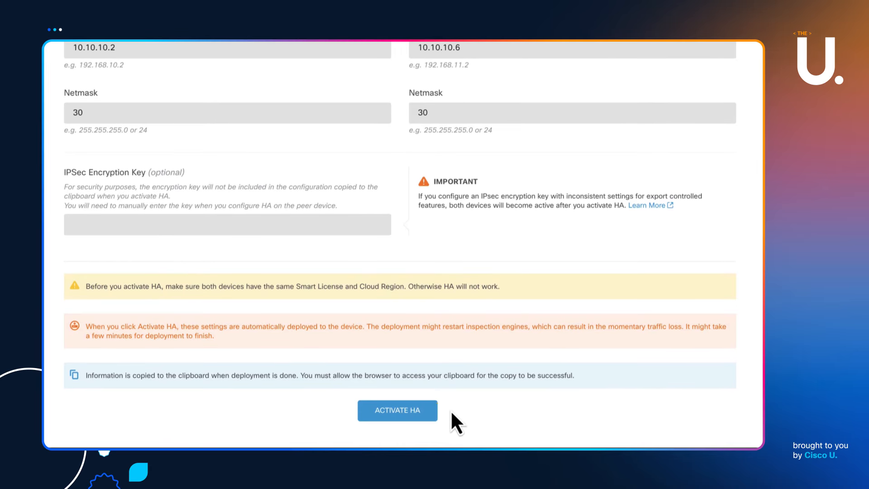
left_click(409, 413)
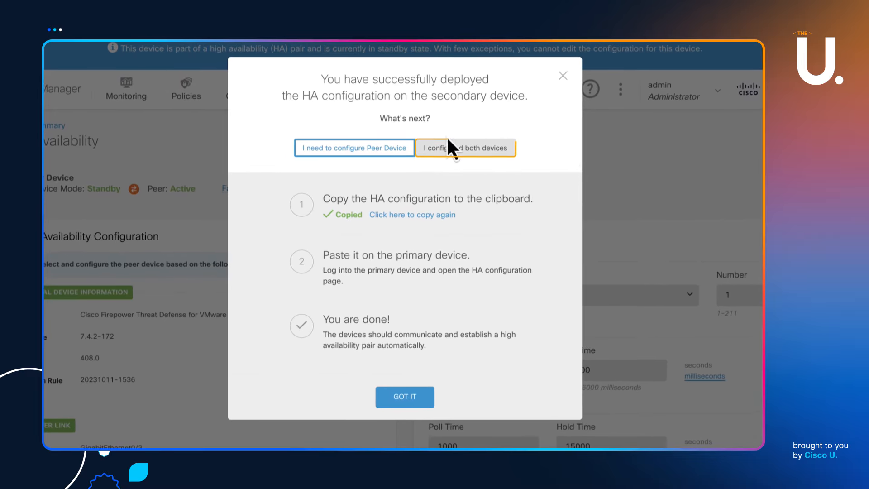
left_click(447, 148)
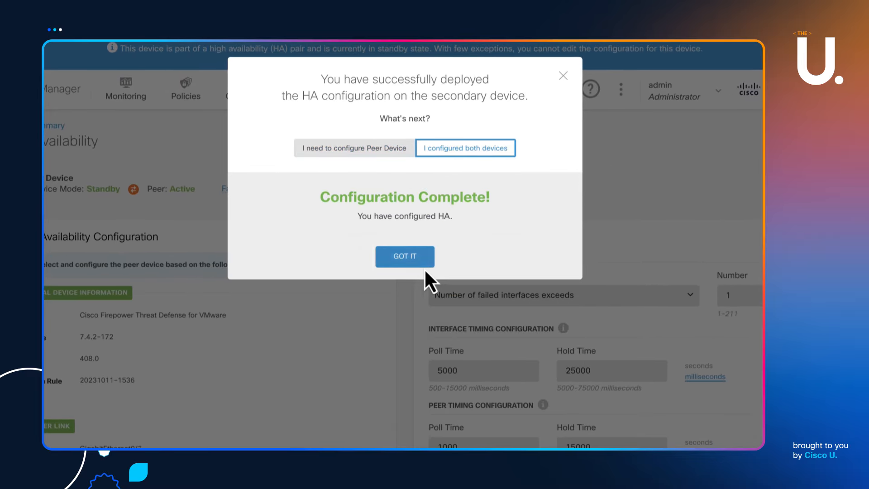
left_click(412, 262)
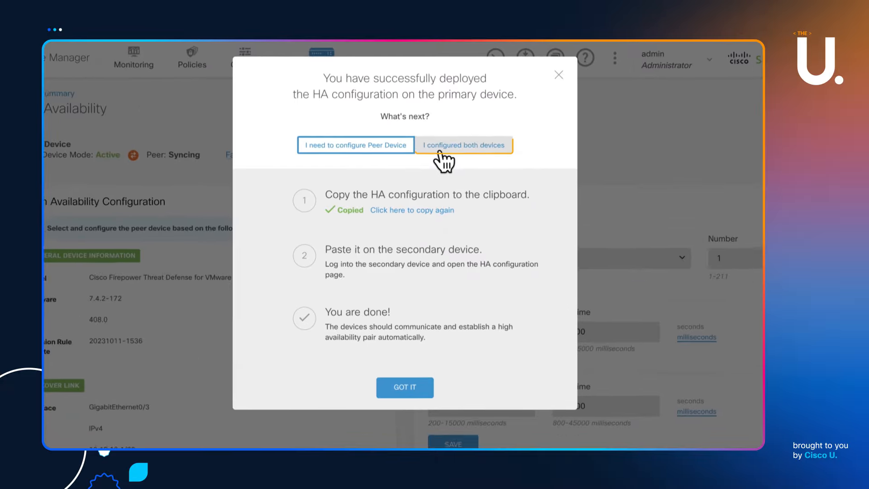
Mark HA setup complete on the primary, then open the CLI Console from the Device dashboard
left_click(434, 122)
left_click(396, 258)
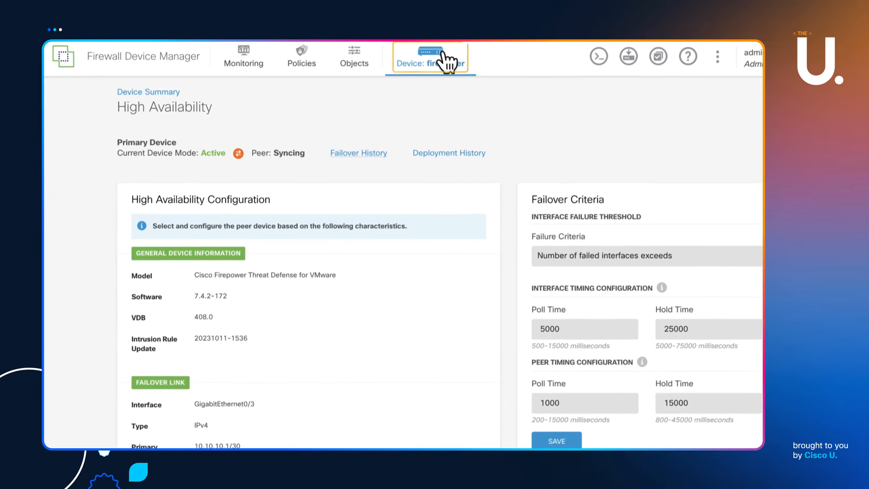
left_click(443, 55)
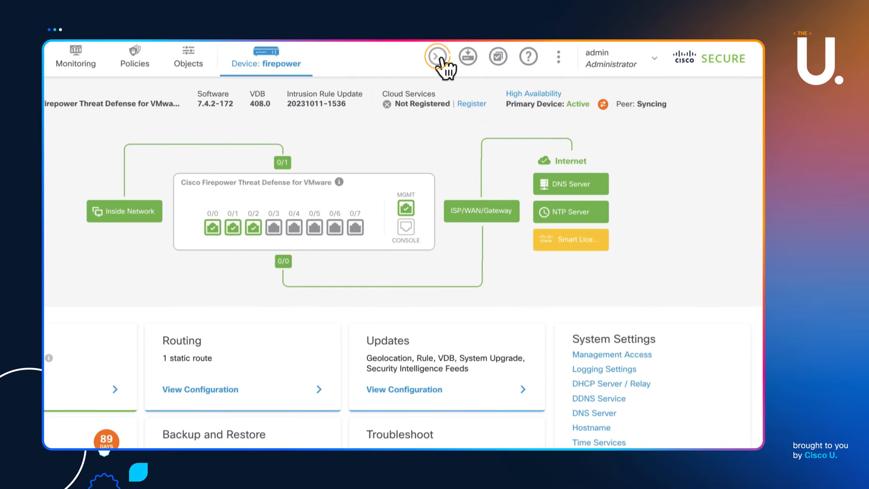
left_click(438, 58)
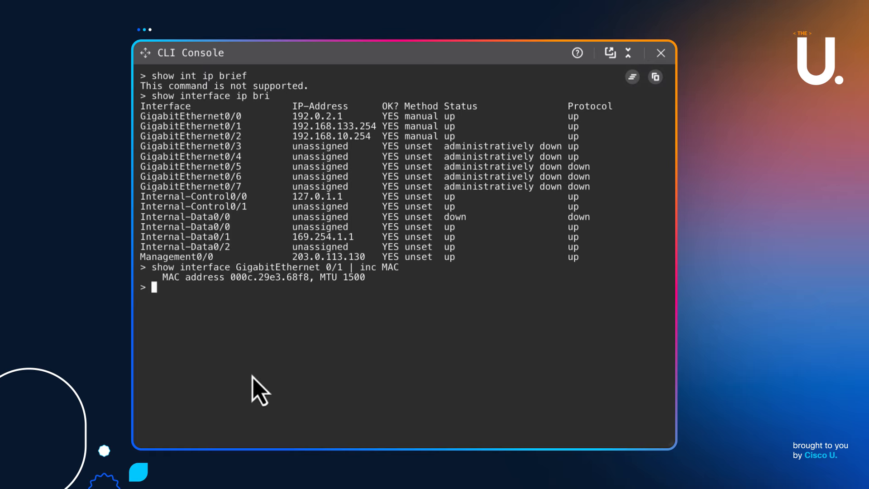
Run 'show running-config failover' in the primary's CLI Console
key("Return")
key("Return")
type("show running-config fa")
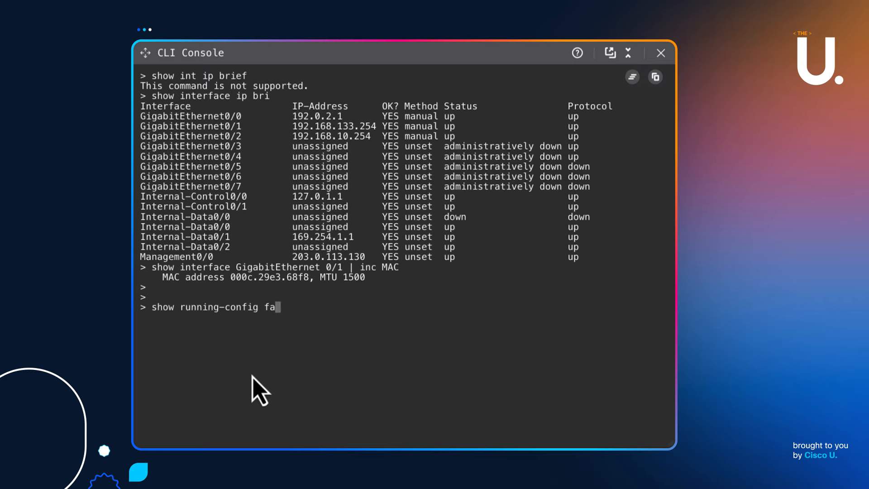
key("Tab")
key("Return")
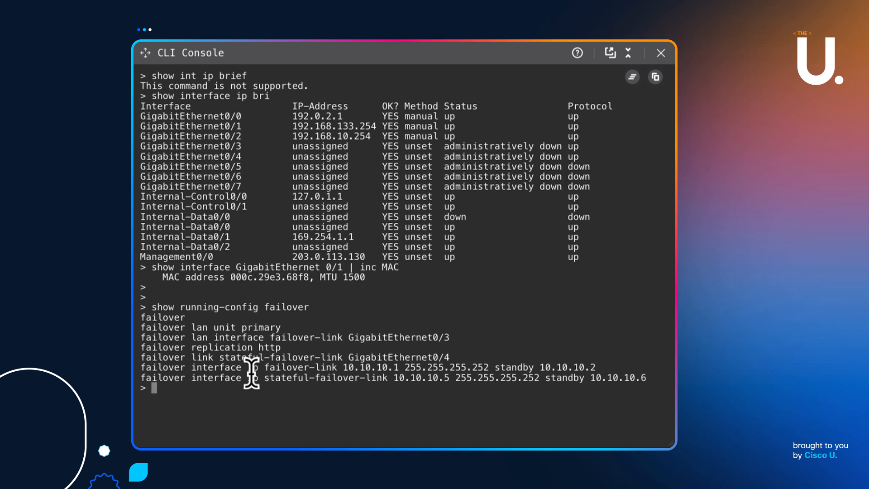
Run 'show failover state' to see the primary Active and the secondary in App Sync
type("show failover st")
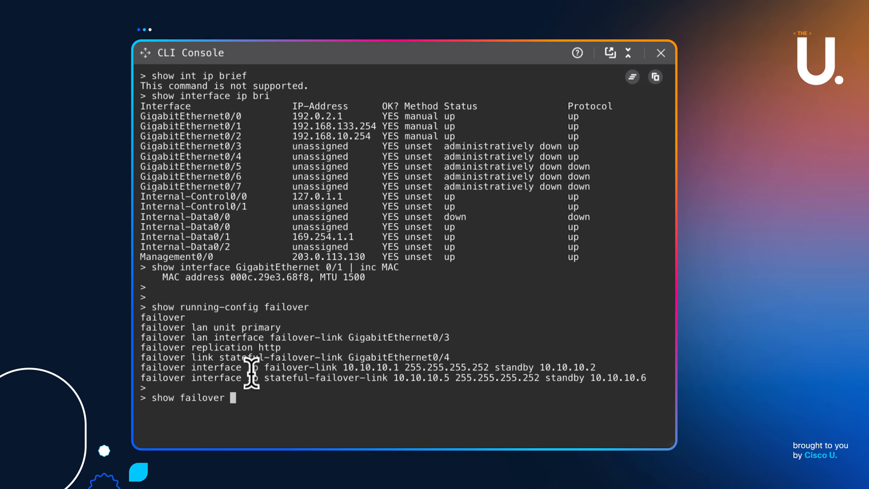
key("Tab")
type("ate")
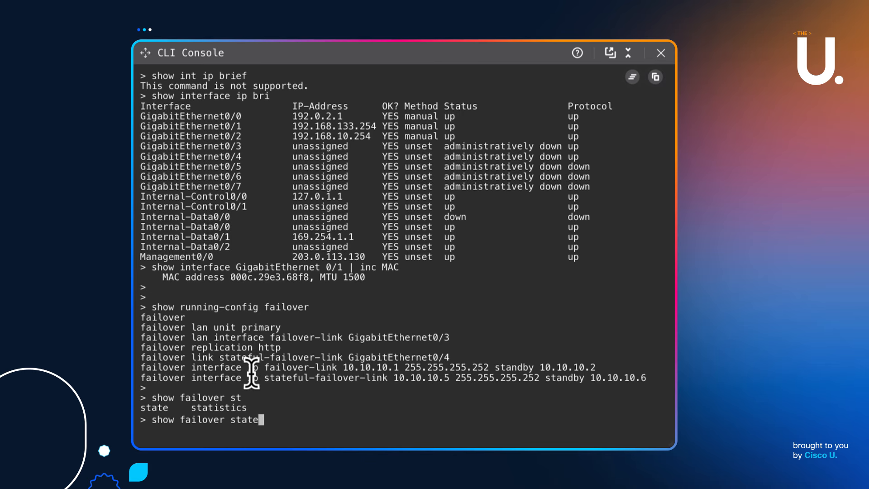
key("Return")
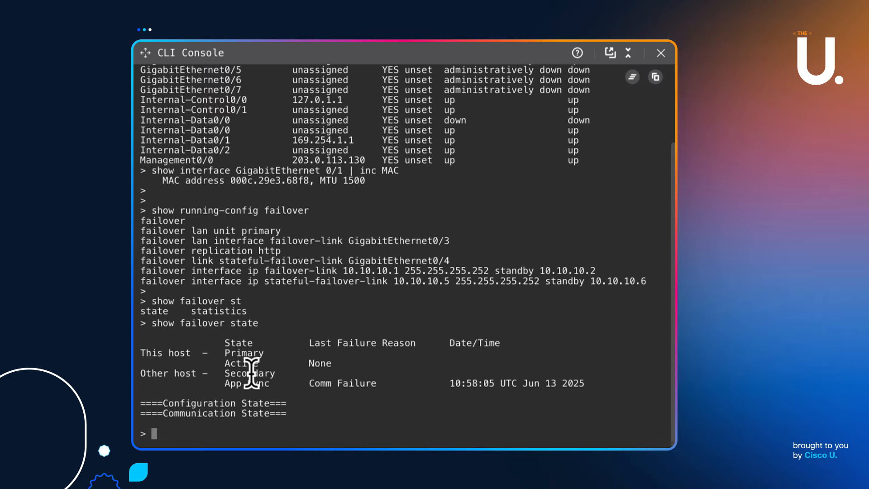
key("Return")
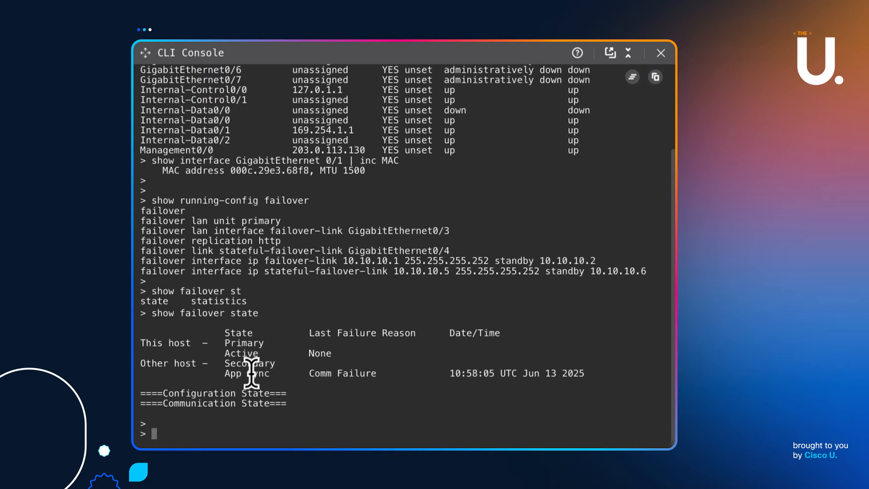
key("Up")
key("Up")
key("Up")
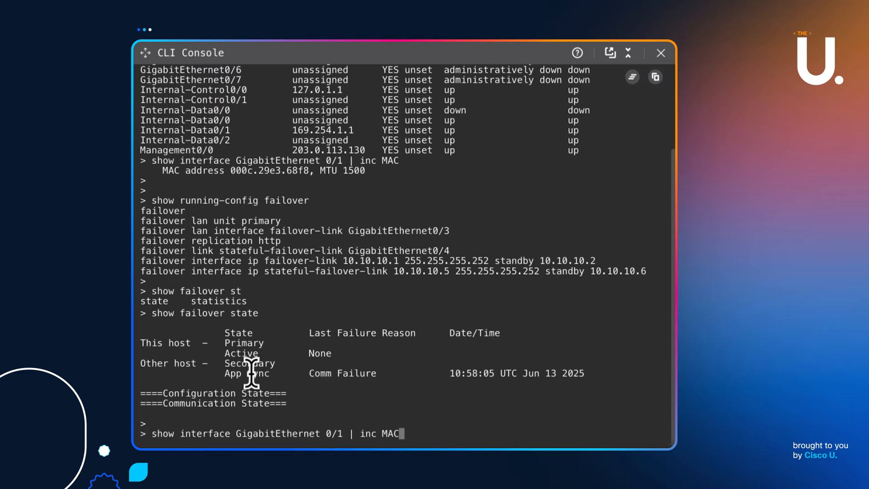
Rerun 'show interface ip brief' from the command history
key("Up")
key("Return")
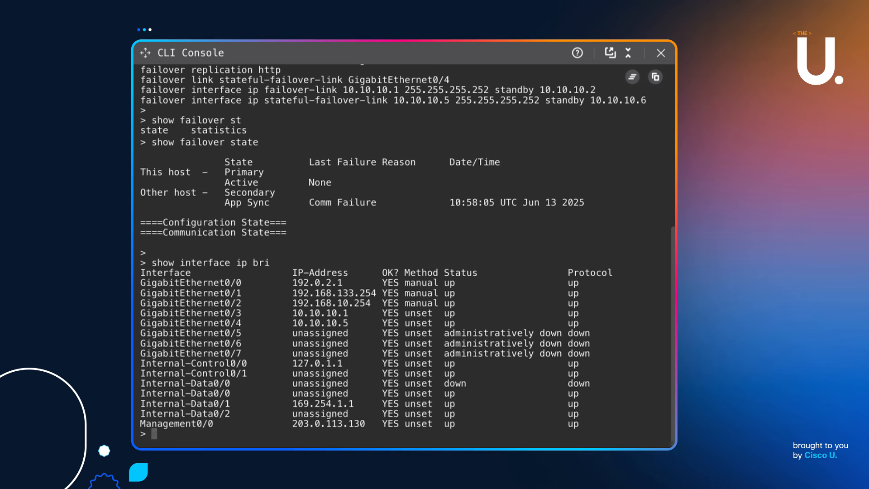
key("Return")
Query 'show interface GigabitEthernet 0/3 | inc Int' by editing the recalled 0/1 MAC command
key("Up")
key("Up")
key("Up")
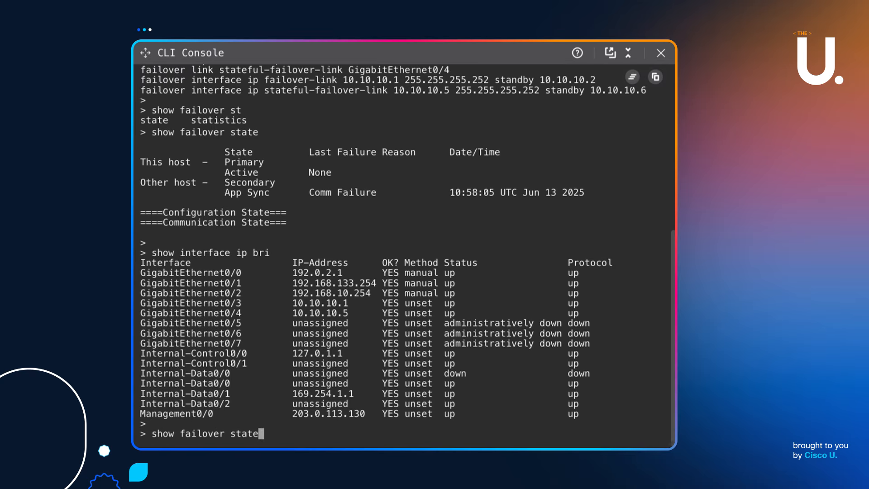
key("Up")
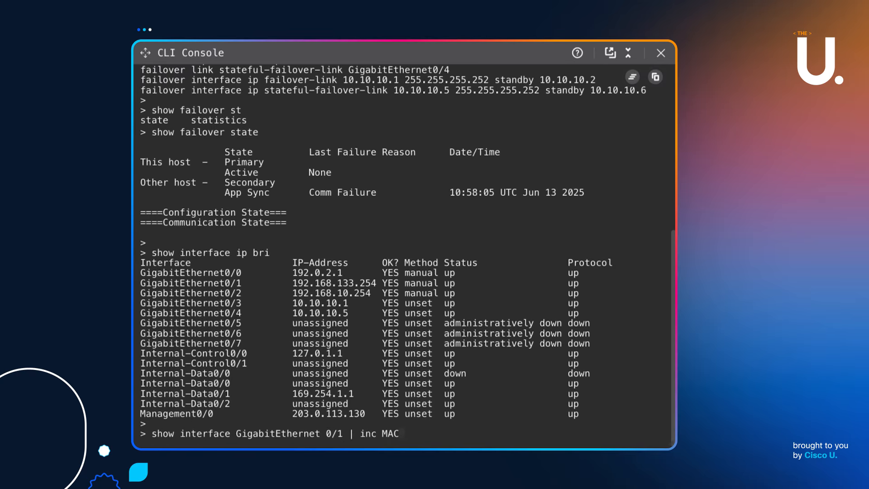
key("Left")
key("Left")
key("Left")
key("Left")
key("Left")
key("Left")
key("Left")
key("Left")
key("Left")
key("Left")
key("BackSpace")
type("3")
key("End")
key("BackSpace")
key("BackSpace")
key("BackSpace")
type("Int")
key("Return")
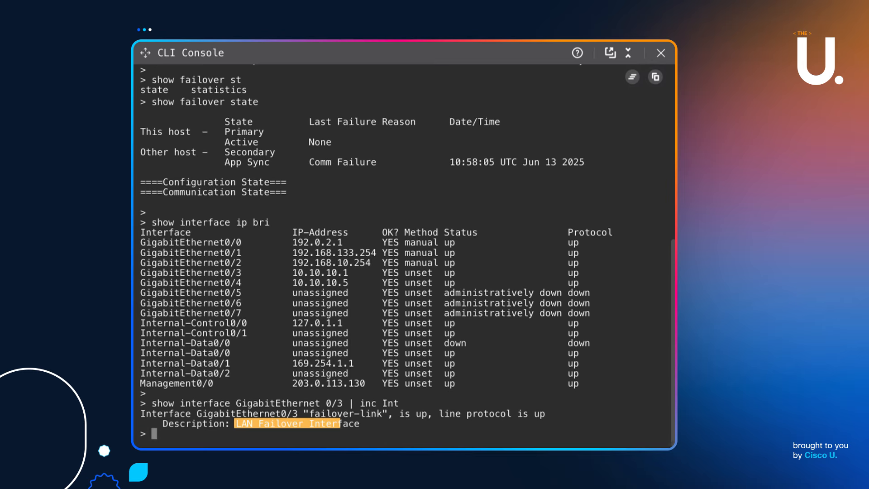
Run the same Int query for GigabitEthernet 0/4
key("Return")
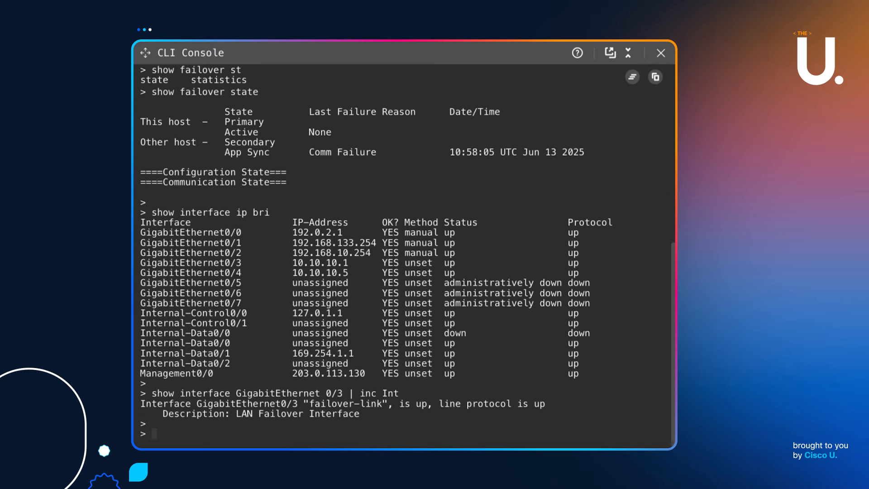
key("Up")
key("Left")
key("Left")
key("Left")
key("Left")
key("Left")
key("Left")
key("Left")
key("Left")
key("Left")
key("Left")
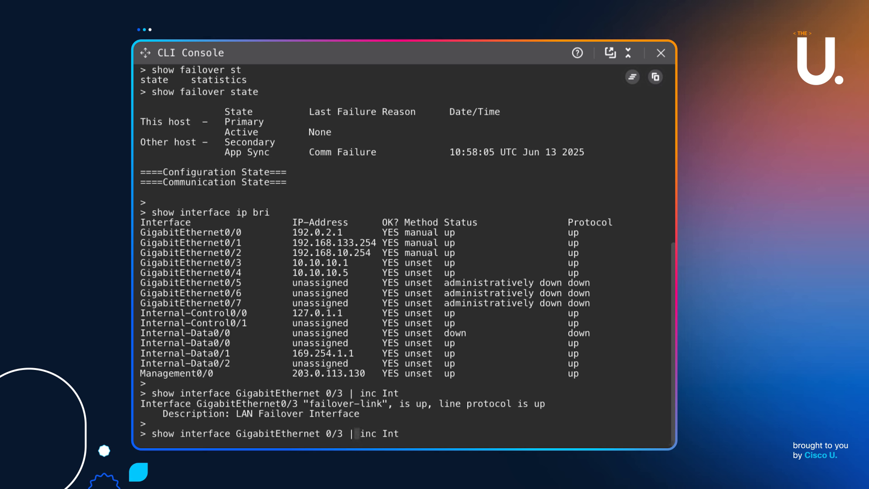
key("BackSpace")
type("4")
key("Return")
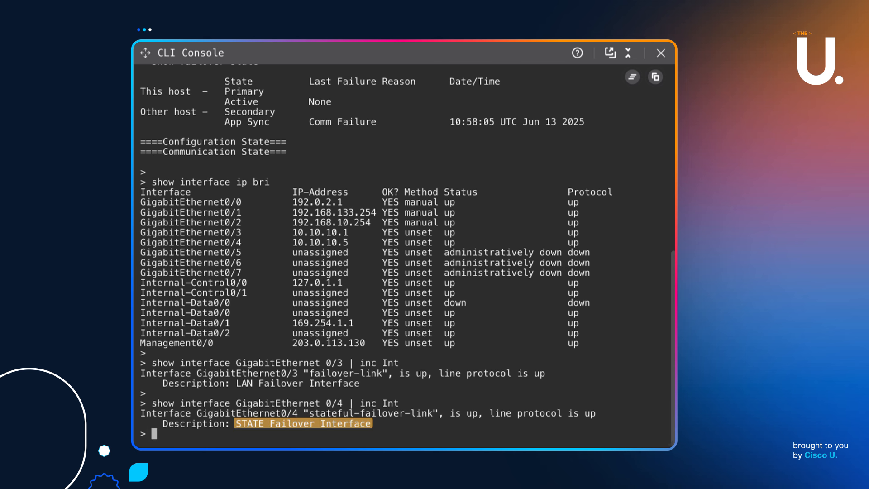
key("Return")
key("Return")
key("Return")
key("Return")
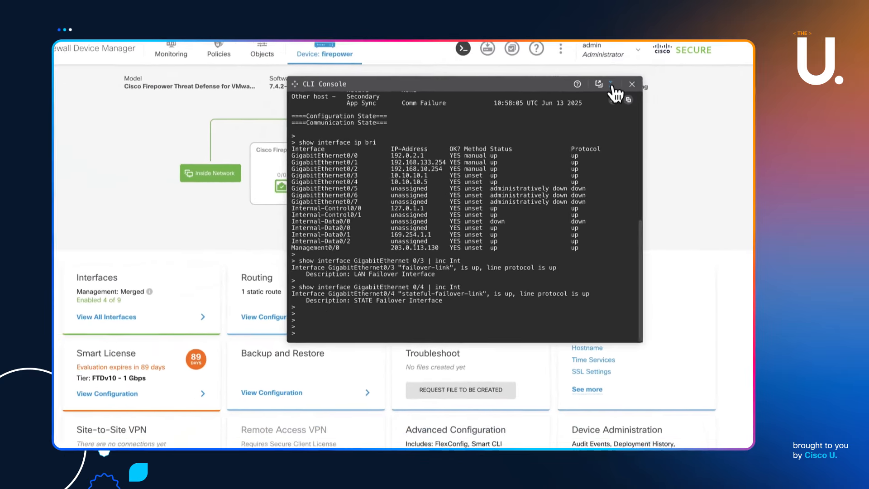
Collapse the CLI Console and show the Monitoring > Events log
left_click(611, 84)
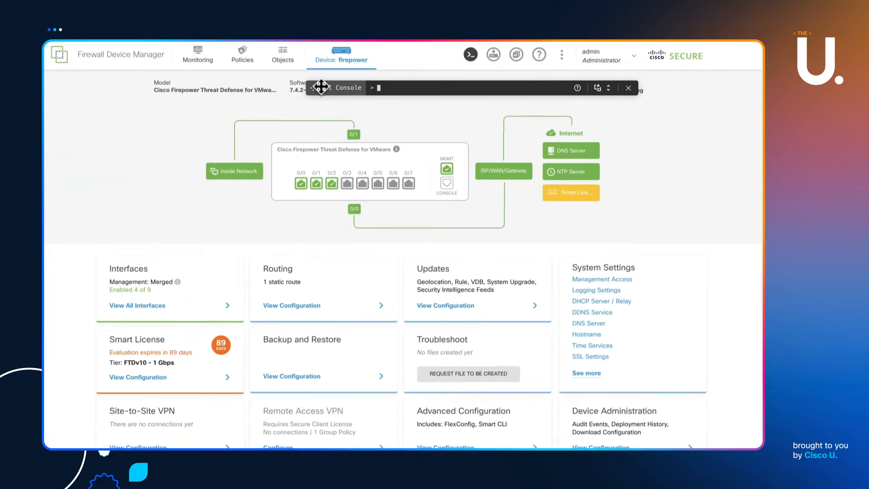
left_click(171, 52)
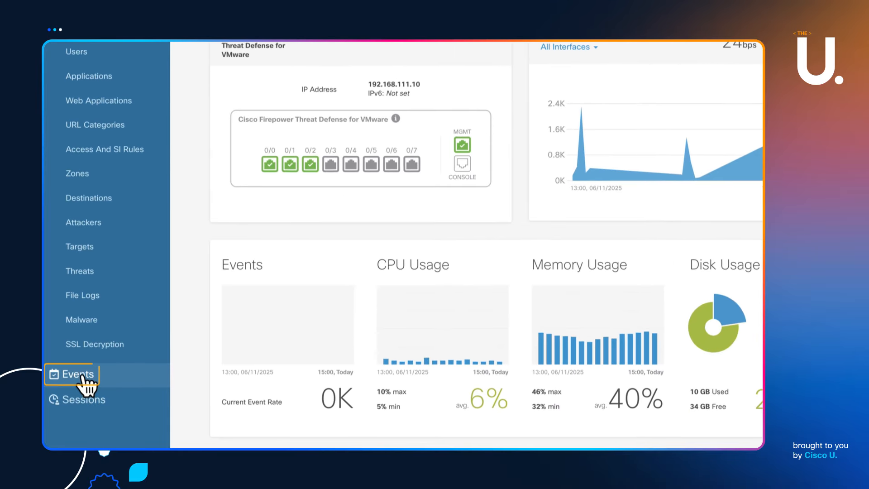
left_click(68, 388)
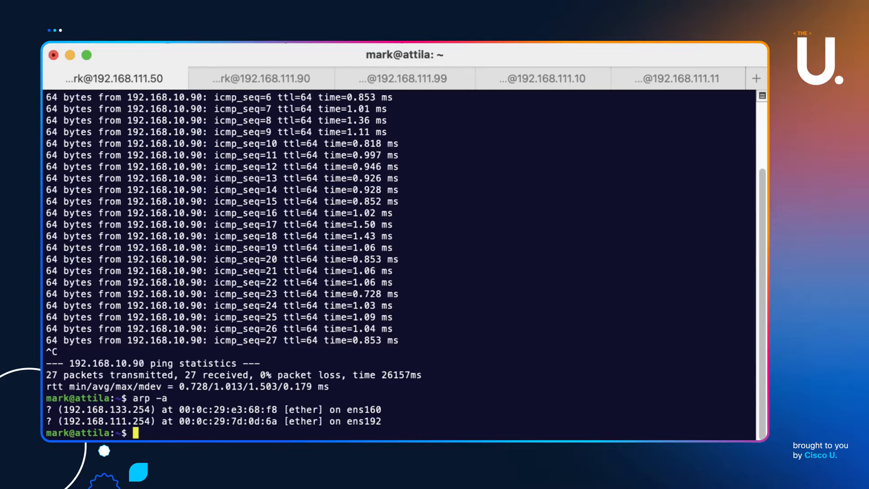
Rerun 'ping 192.168.10.90' from the Terminal command history
key("Up")
key("Return")
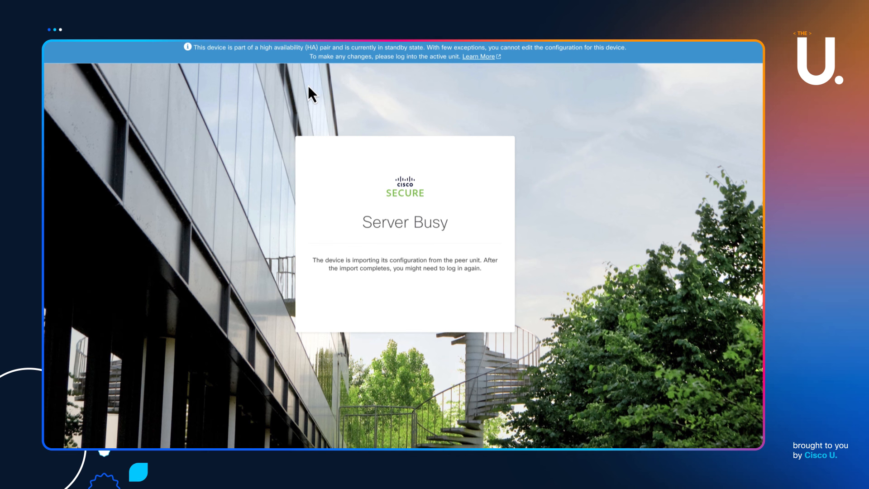
Remove '#/server-busy' from the standby unit's URL and reload until the dashboard appears
left_click(282, 49)
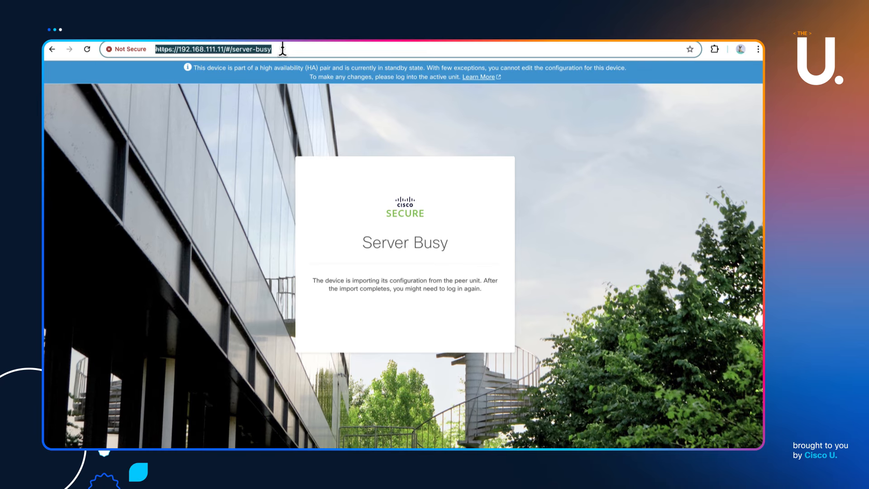
left_click(282, 48)
key("BackSpace")
key("BackSpace")
key("BackSpace")
key("BackSpace")
key("BackSpace")
key("BackSpace")
key("BackSpace")
key("BackSpace")
key("BackSpace")
key("BackSpace")
key("BackSpace")
key("BackSpace")
key("BackSpace")
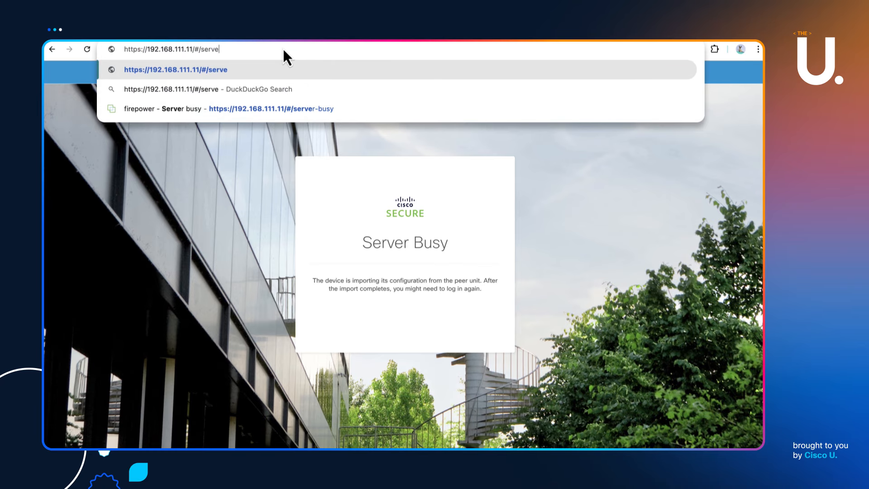
key("Return")
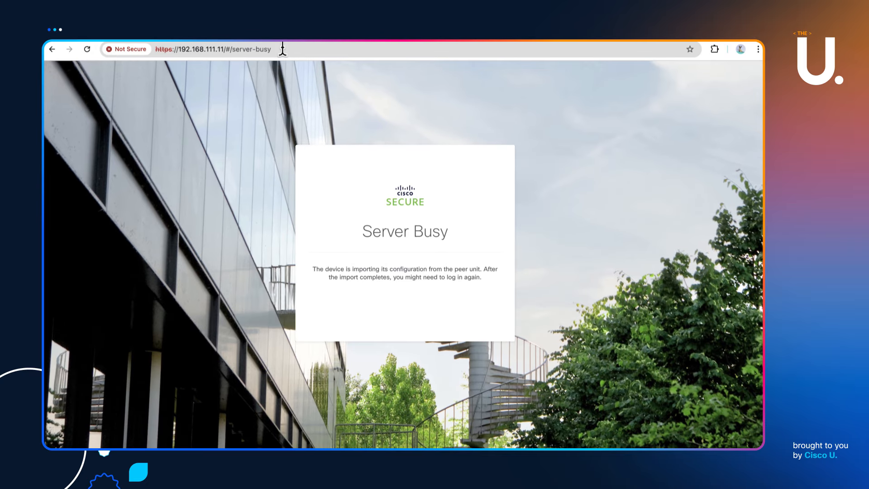
left_click(86, 50)
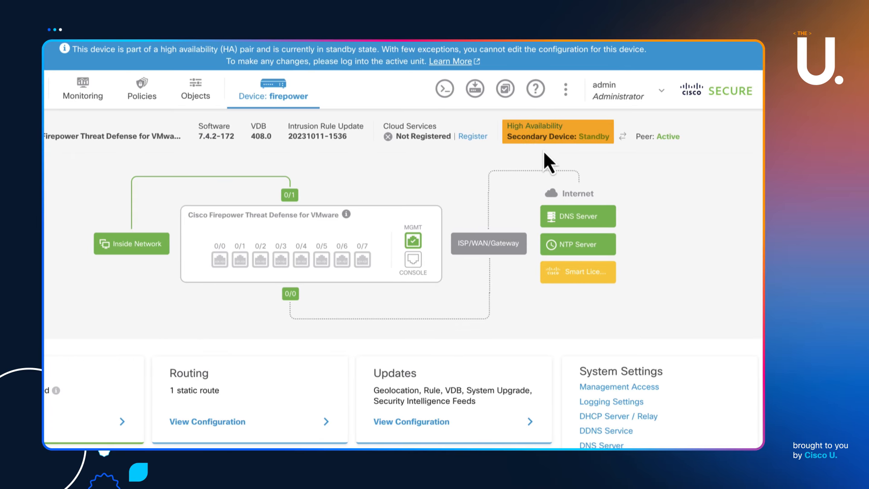
left_click(524, 127)
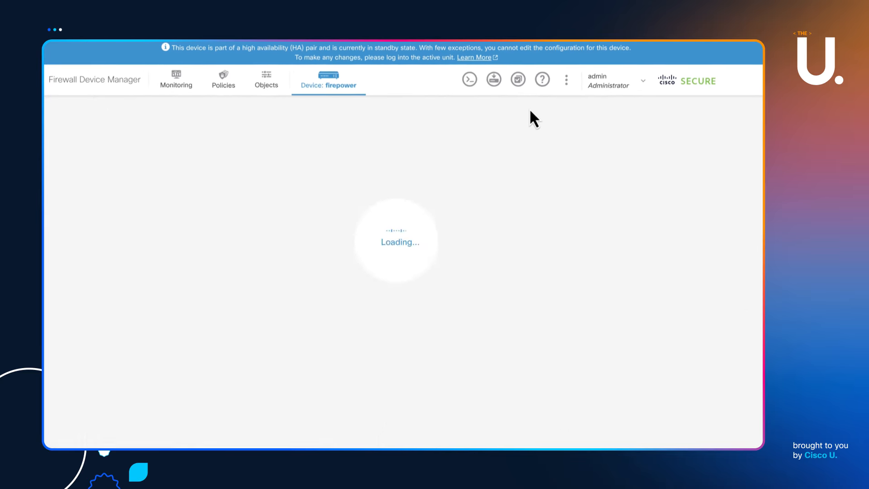
scroll(483, 157, "down", 3)
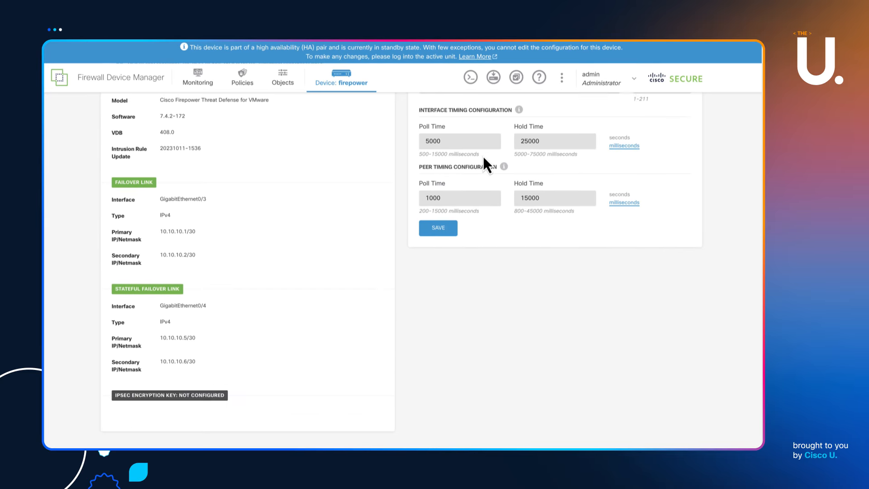
scroll(483, 157, "up", 1)
scroll(483, 156, "up", 2)
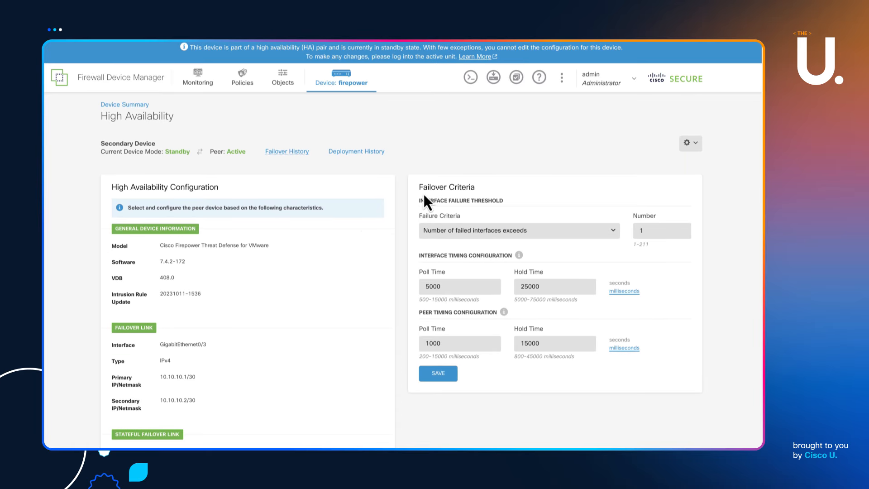
scroll(385, 213, "down", 3)
scroll(320, 227, "up", 3)
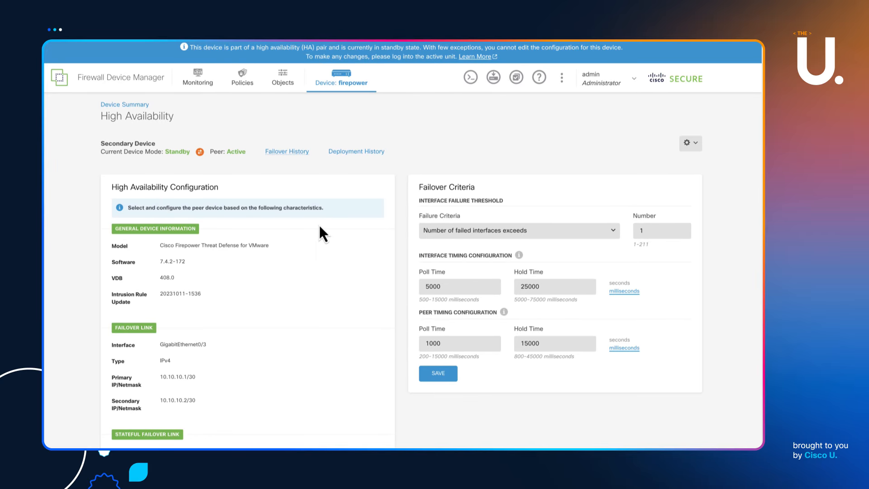
Review interfaces, network objects, security zones and access control rules, ending on the Interfaces page
left_click(346, 76)
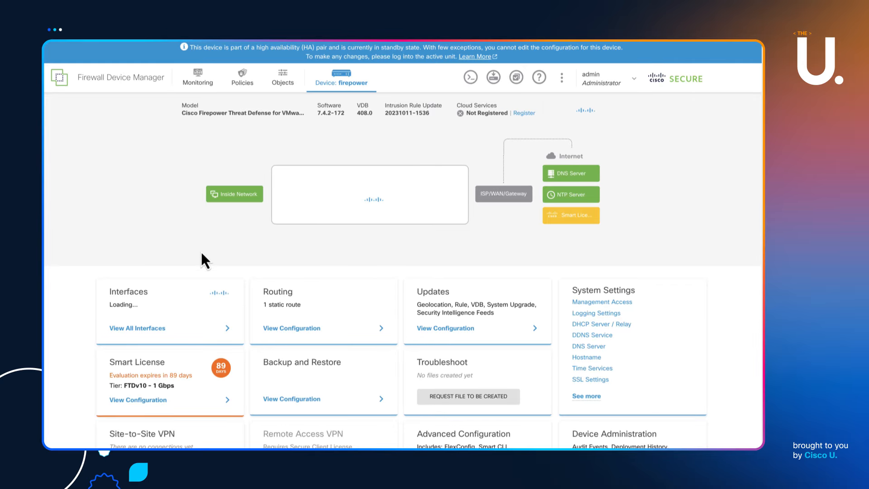
left_click(142, 328)
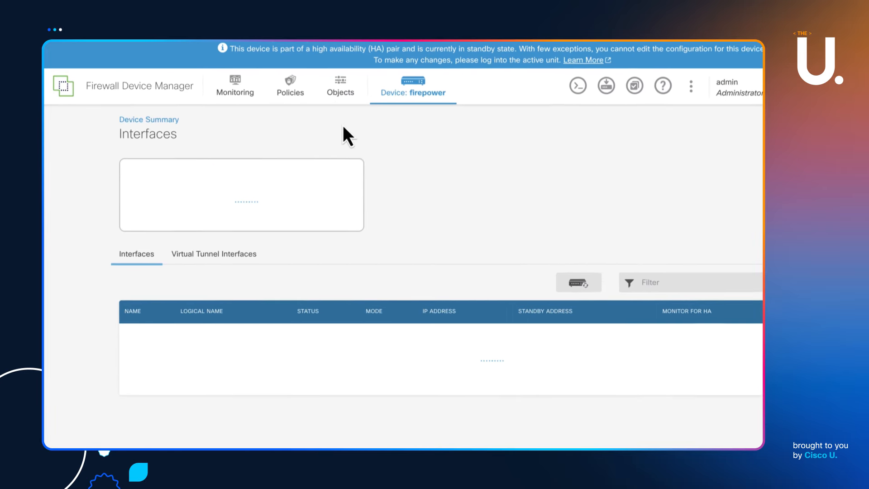
left_click(359, 98)
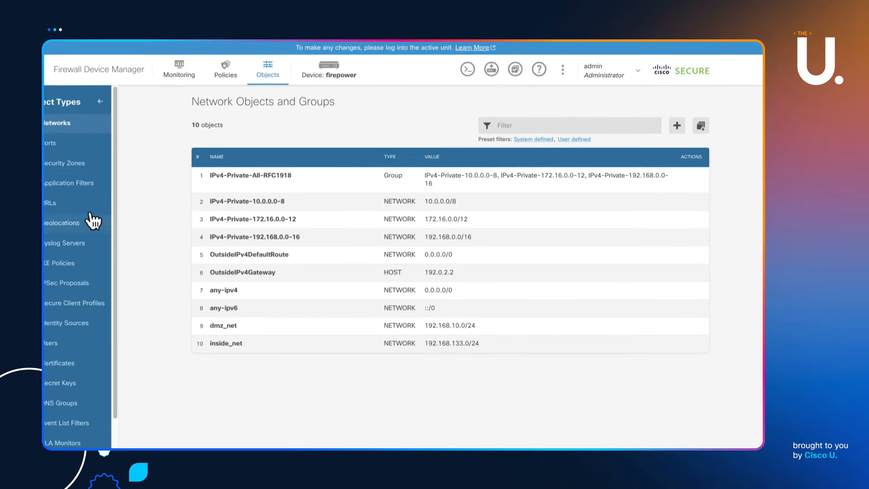
left_click(68, 162)
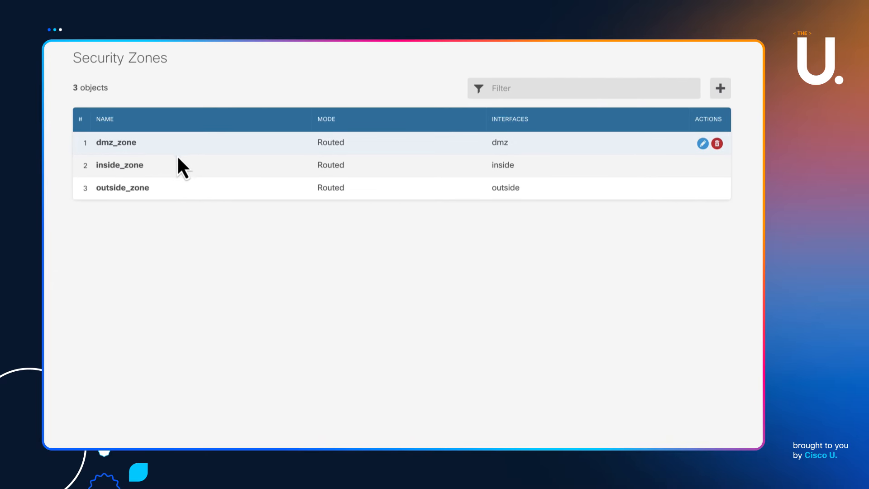
left_click(227, 70)
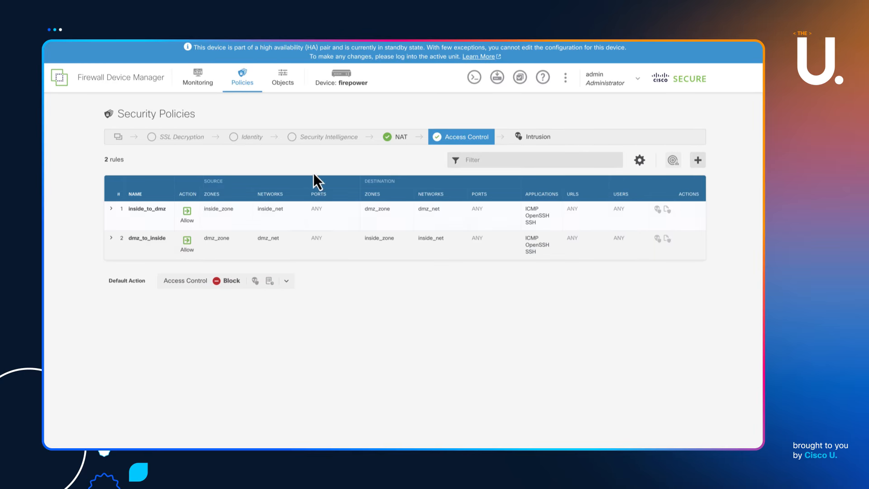
left_click(351, 81)
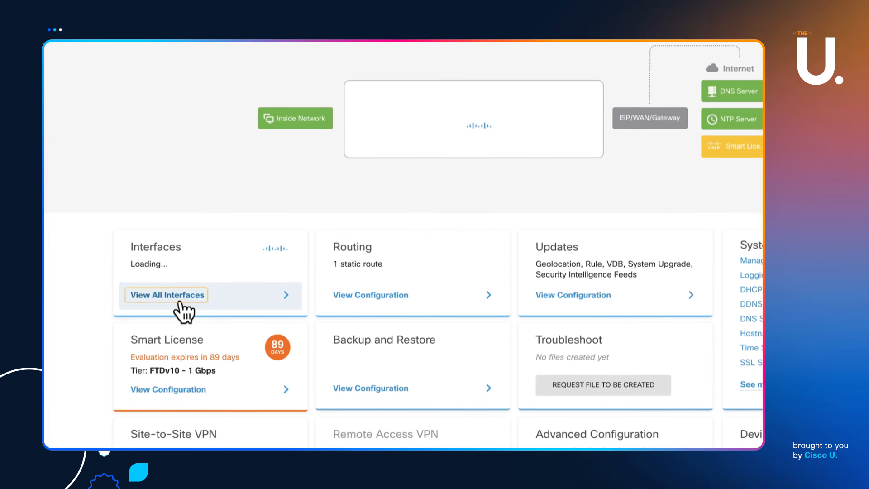
left_click(180, 302)
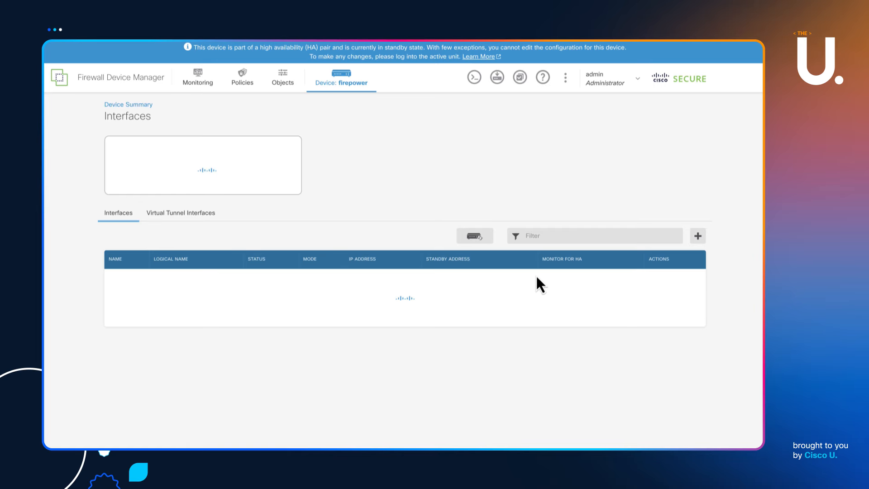
Open the CLI Console, expand it, enlarge it, and move it lower left
left_click(474, 77)
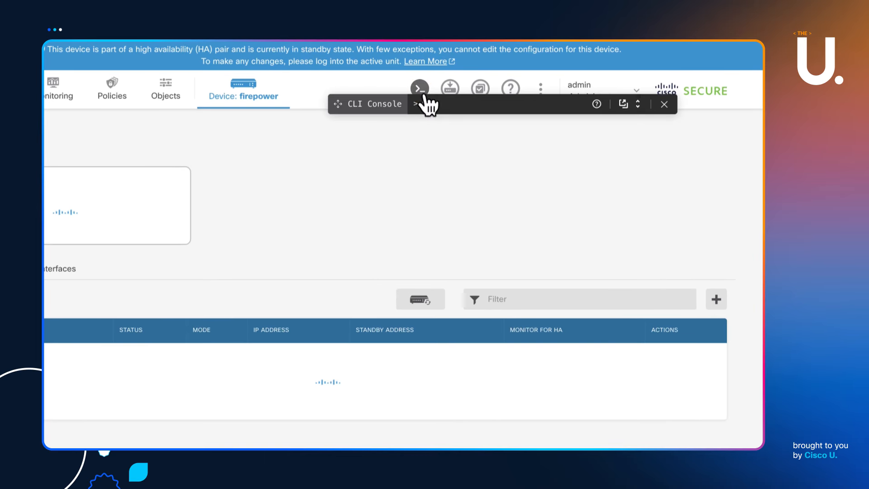
left_click(638, 107)
left_click_drag(520, 247, 497, 384)
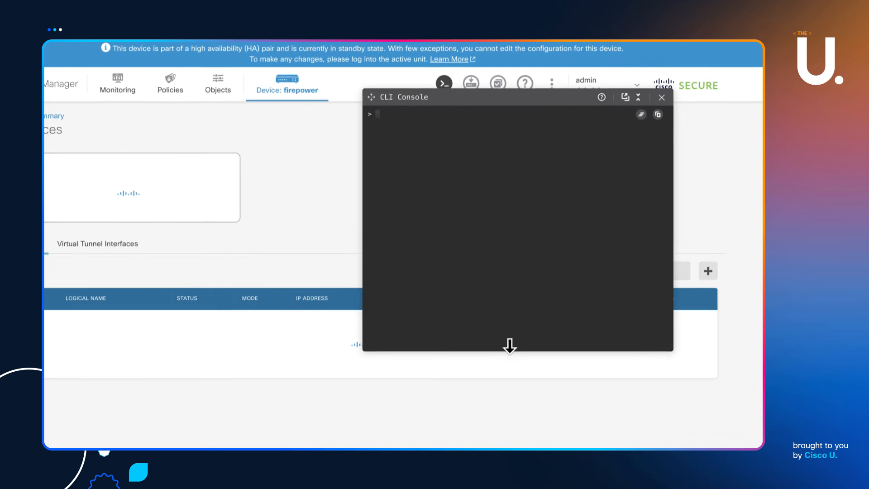
left_click_drag(509, 346, 509, 398)
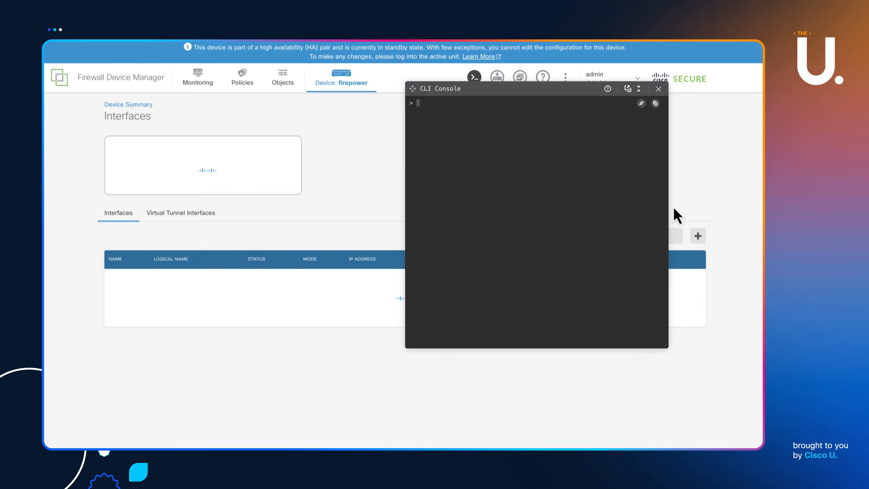
left_click_drag(668, 206, 747, 220)
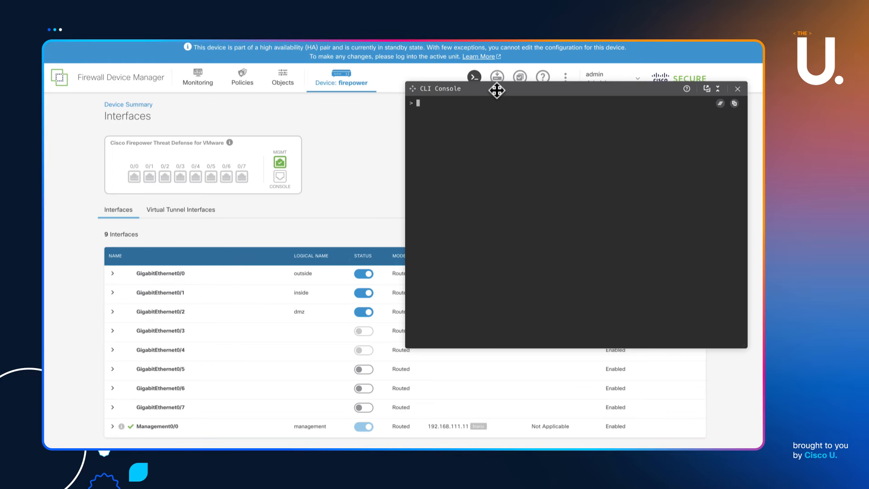
left_click_drag(497, 90, 425, 131)
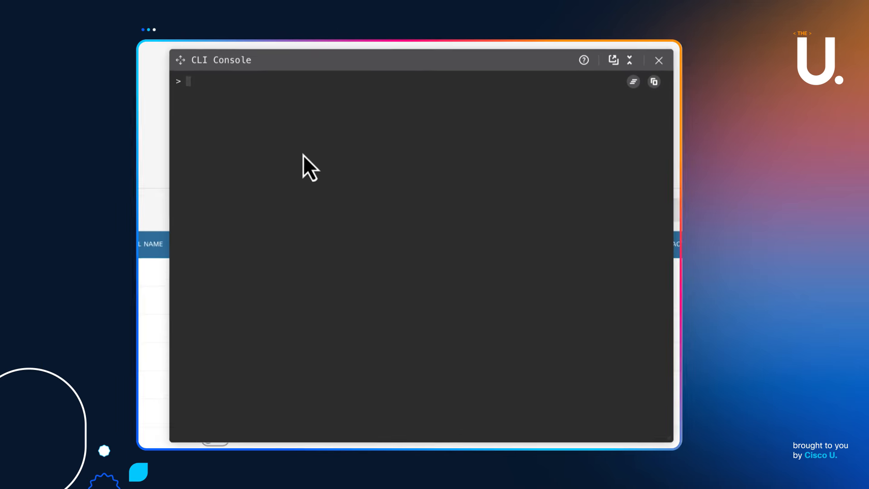
Run 'show running-config failover' on the standby unit using Tab completion
type("sho")
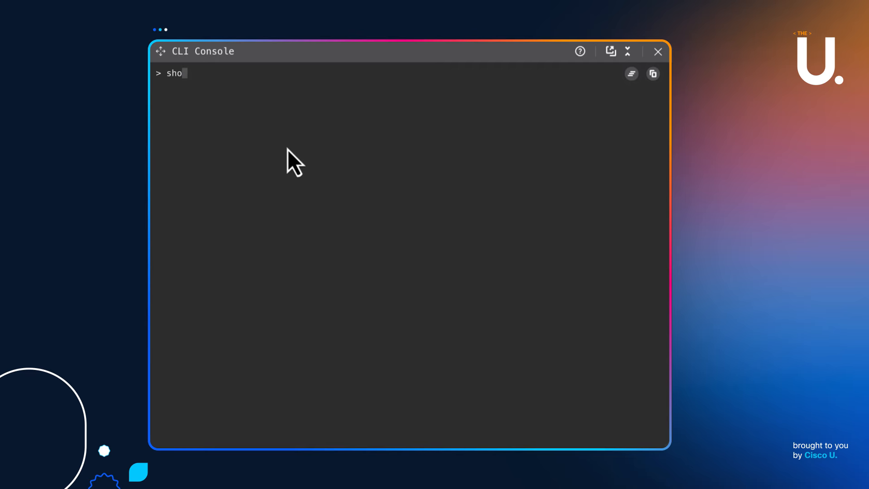
type("w ru")
key("Tab")
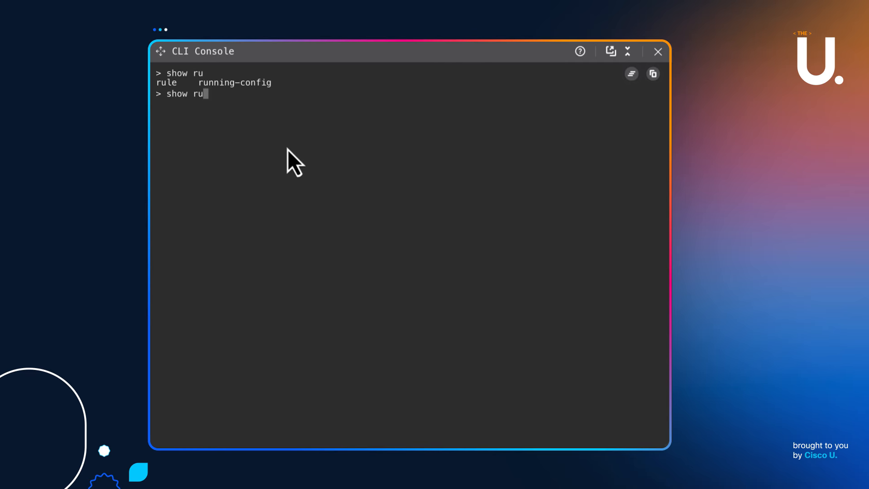
type("n")
key("Tab")
type("fail")
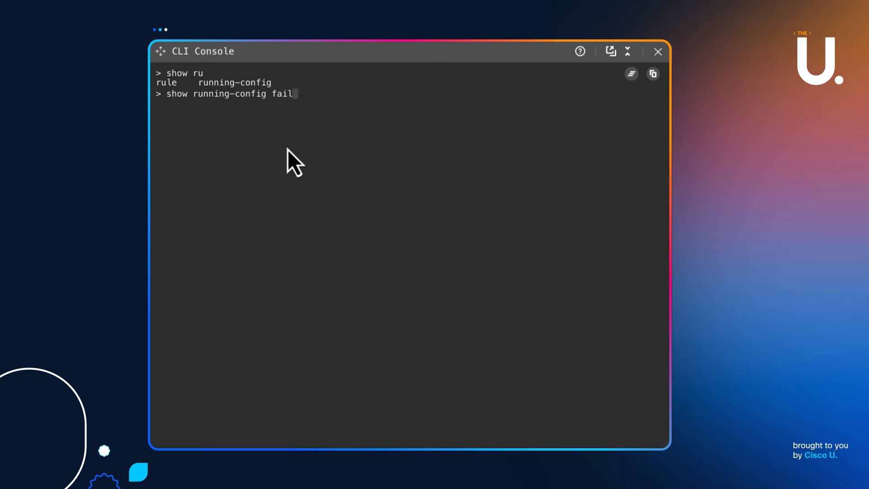
key("Tab")
key("Return")
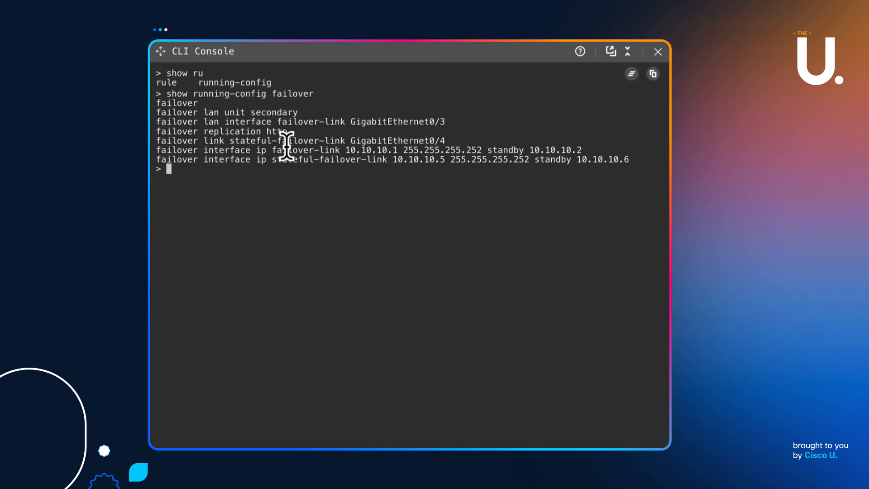
Run 'show failover state' to confirm the secondary is Standby Ready with sync done
type("show failover stat")
key("Tab")
type("e")
key("Return")
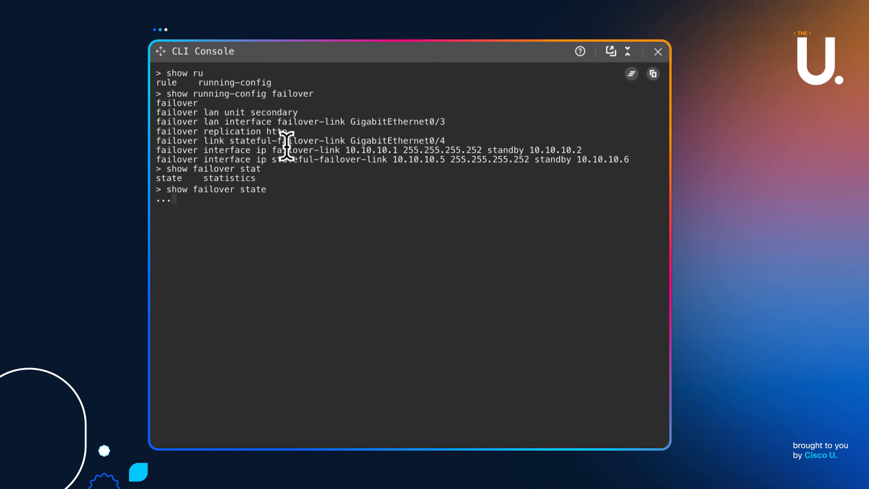
key("Return")
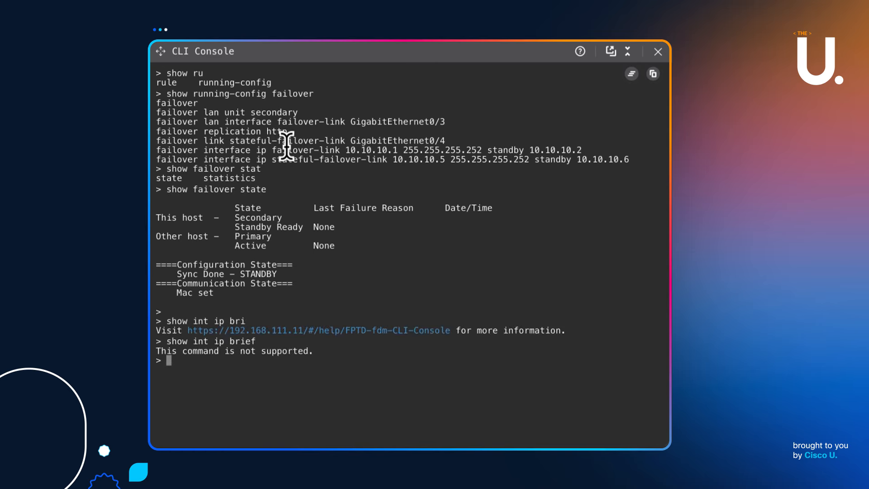
Run 'show interface ip brief' in the CLI Console to list interface addresses and status
type("show interface ip br")
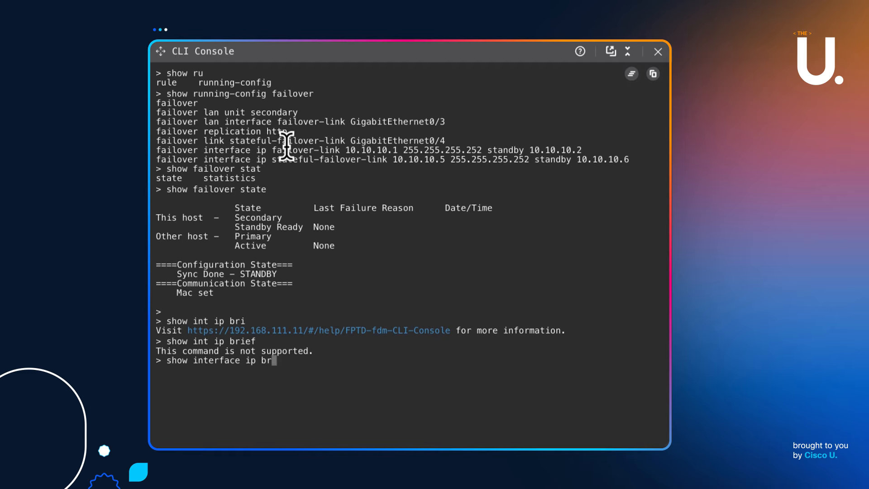
key("Return")
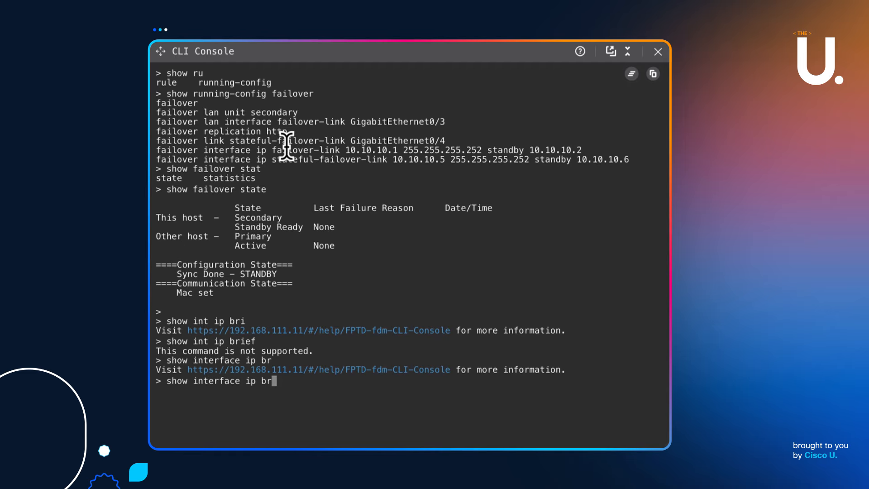
type("ief")
key("Return")
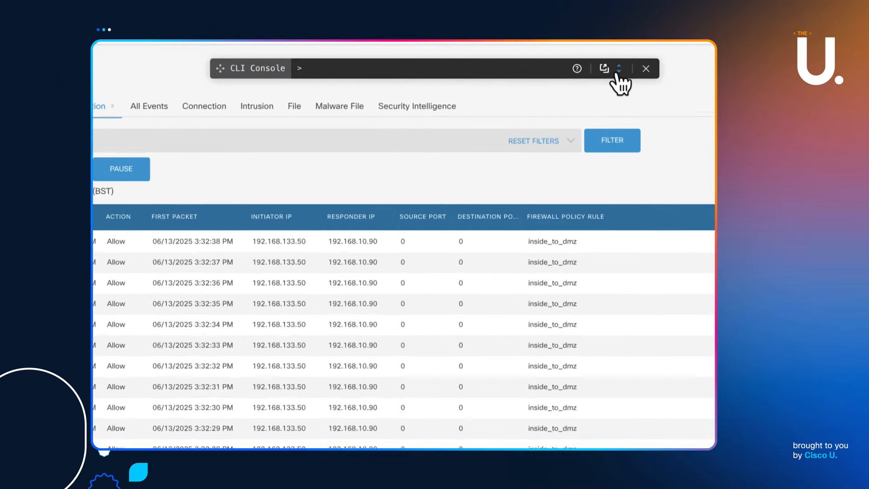
Rerun 'show interface ip brief' in the expanded console, showing Gi0/3 10.10.10.1 and Gi0/4 10.10.10.5 up
left_click(618, 69)
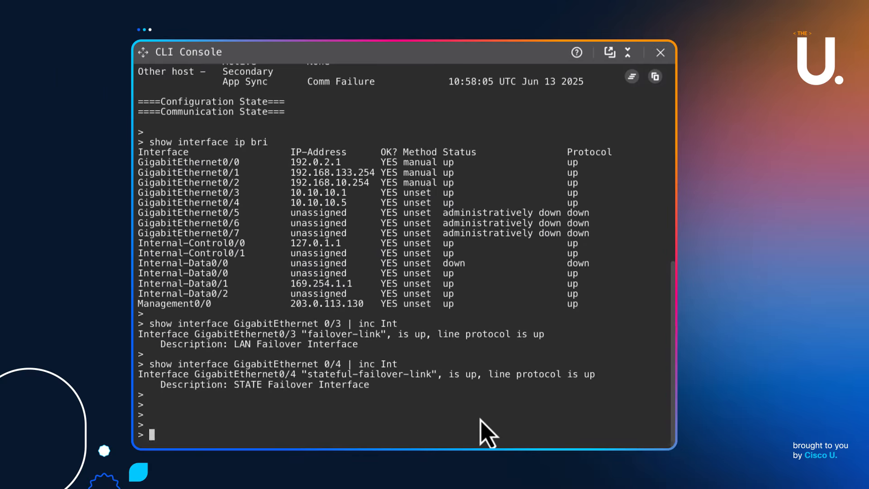
key("Up")
key("Up")
key("Up")
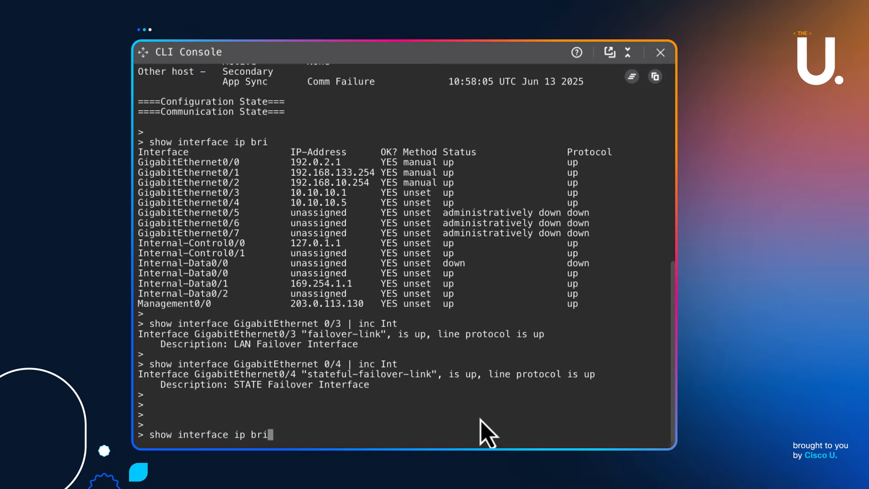
key("Return")
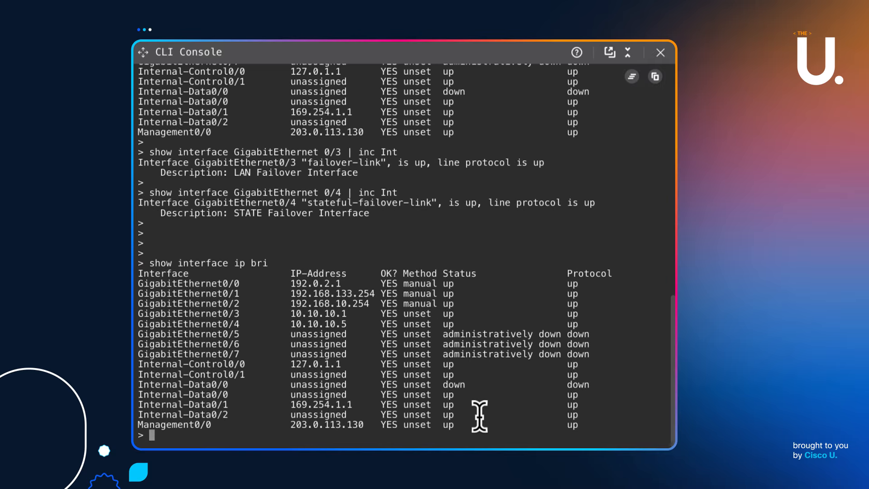